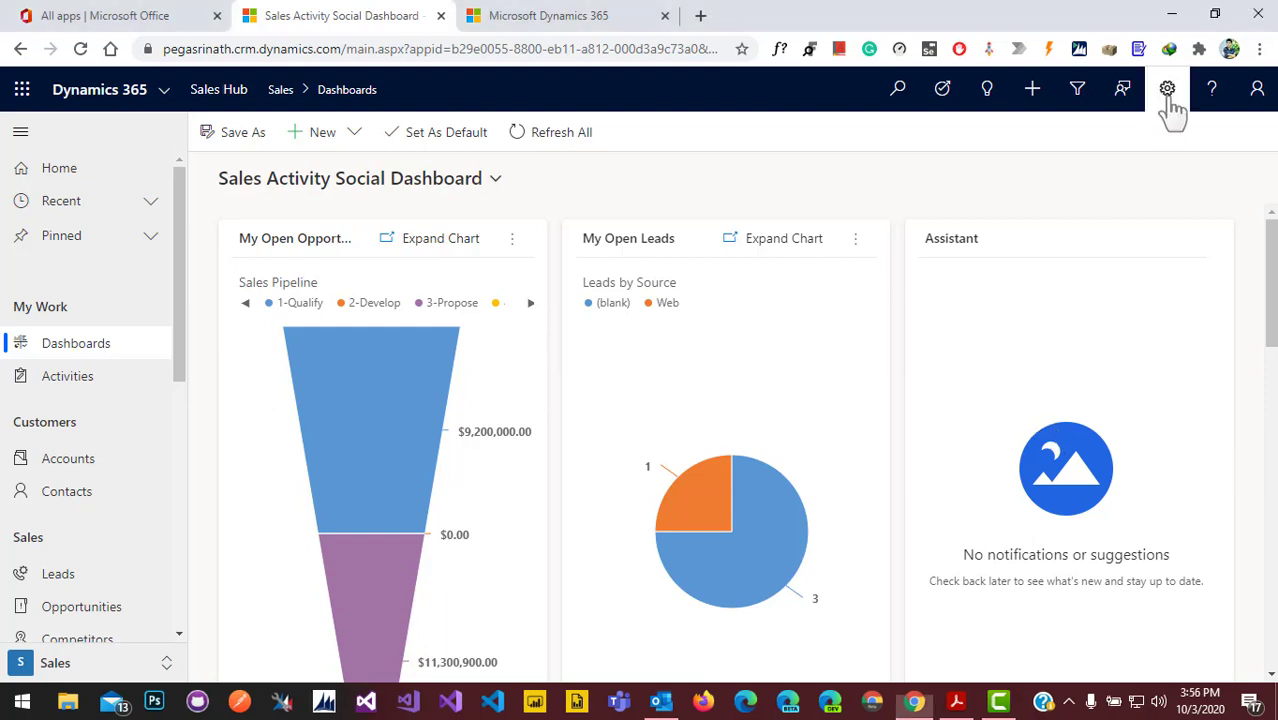
In system Email Configuration Settings, set Appointments, Contacts and Tasks to Server-Side Synchronization.
left_click(1166, 95)
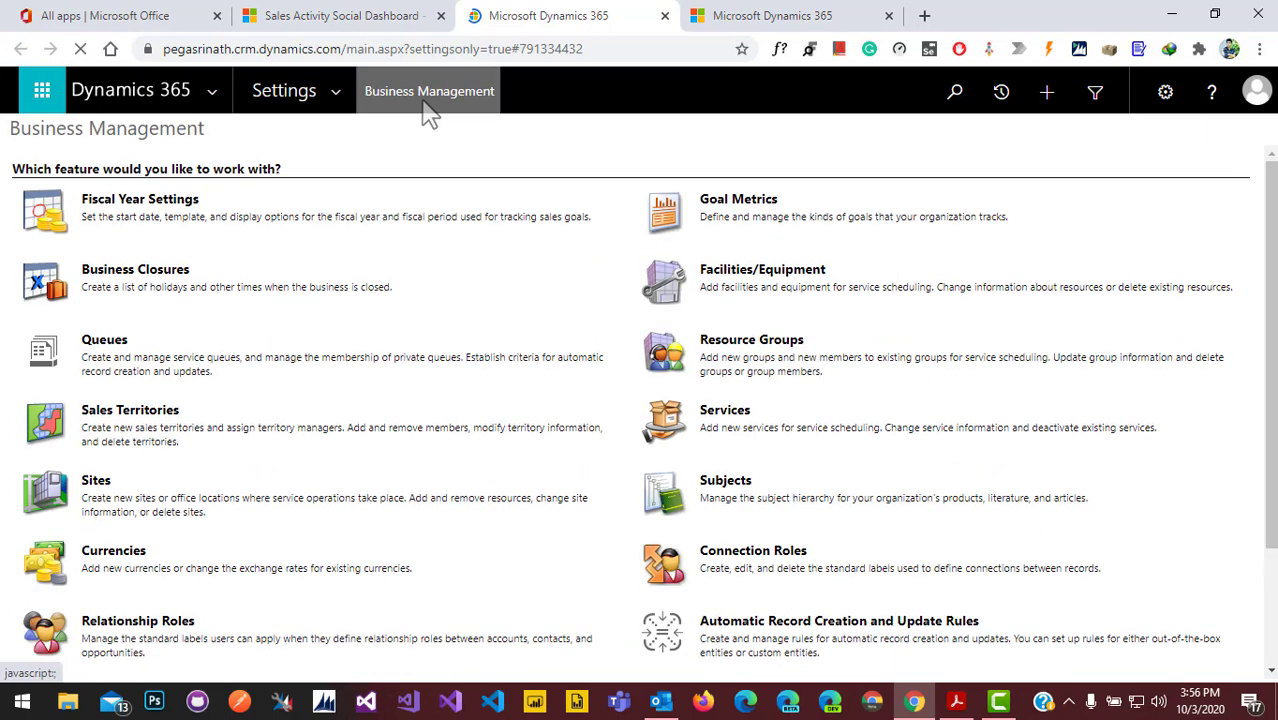
left_click(362, 95)
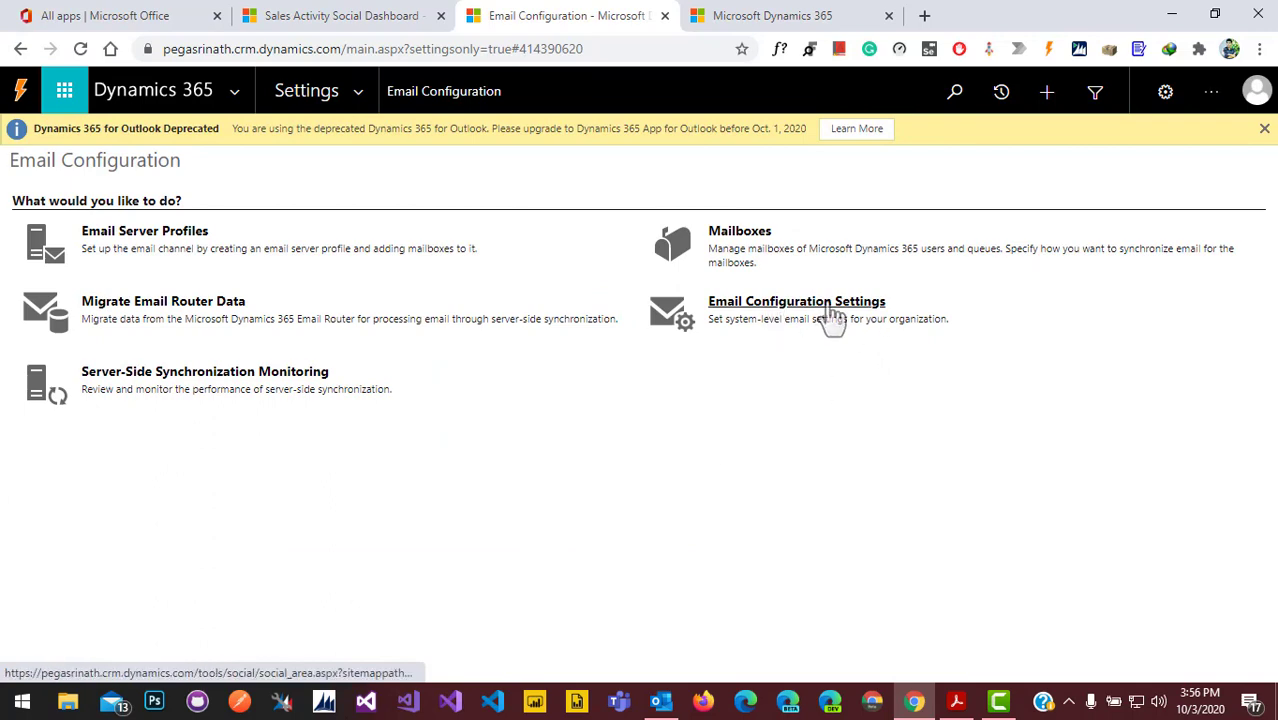
left_click(830, 318)
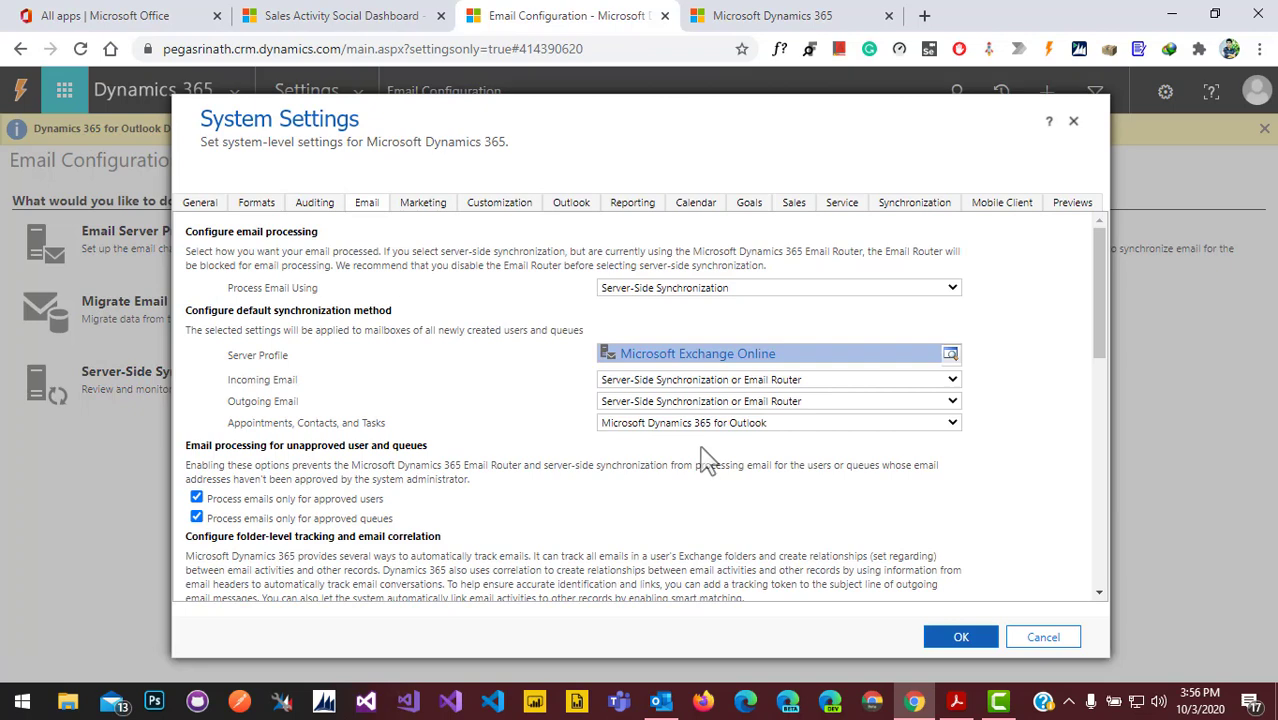
left_click(951, 425)
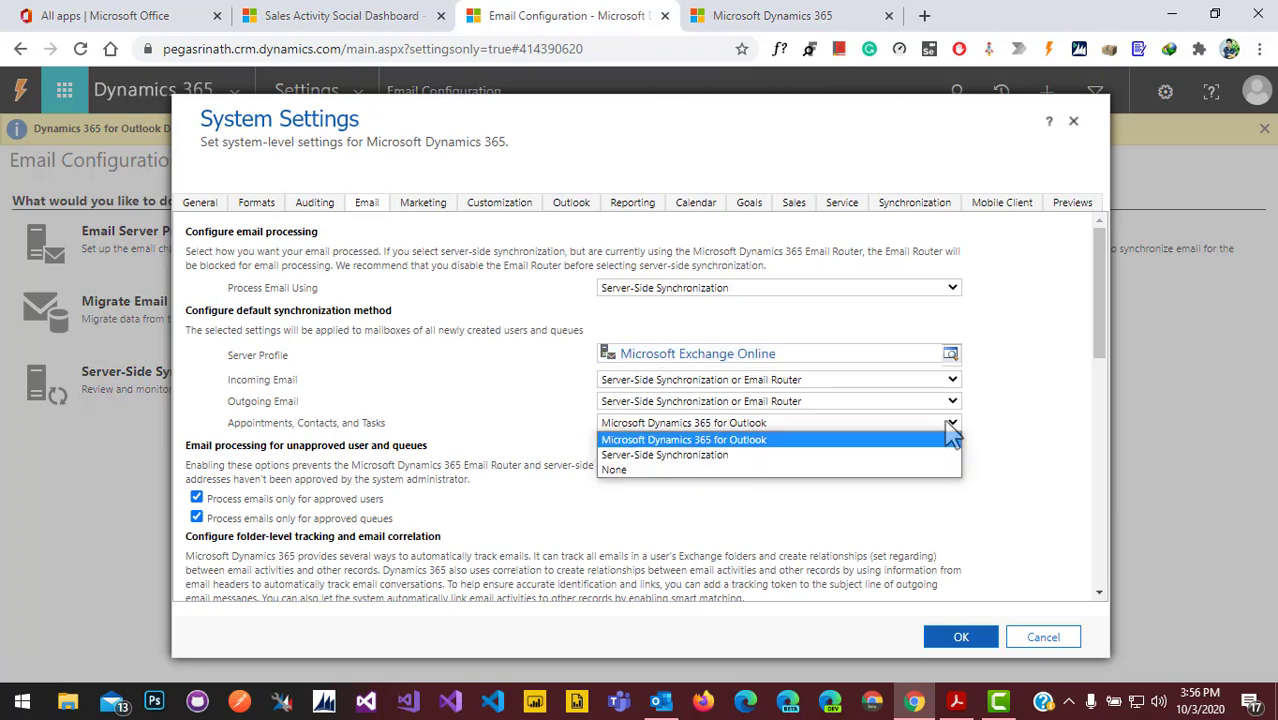
left_click(815, 455)
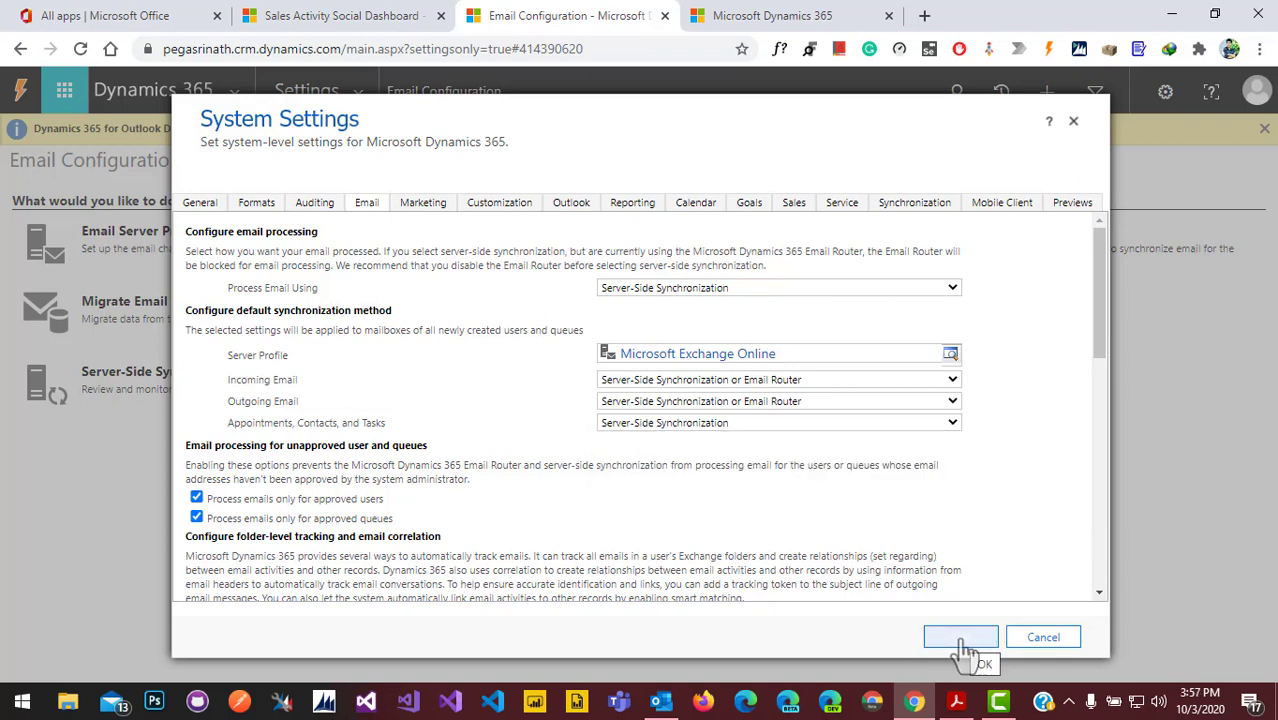
Save the email settings, then approve the mailbox's primary email address from the active mailboxes list.
left_click(965, 652)
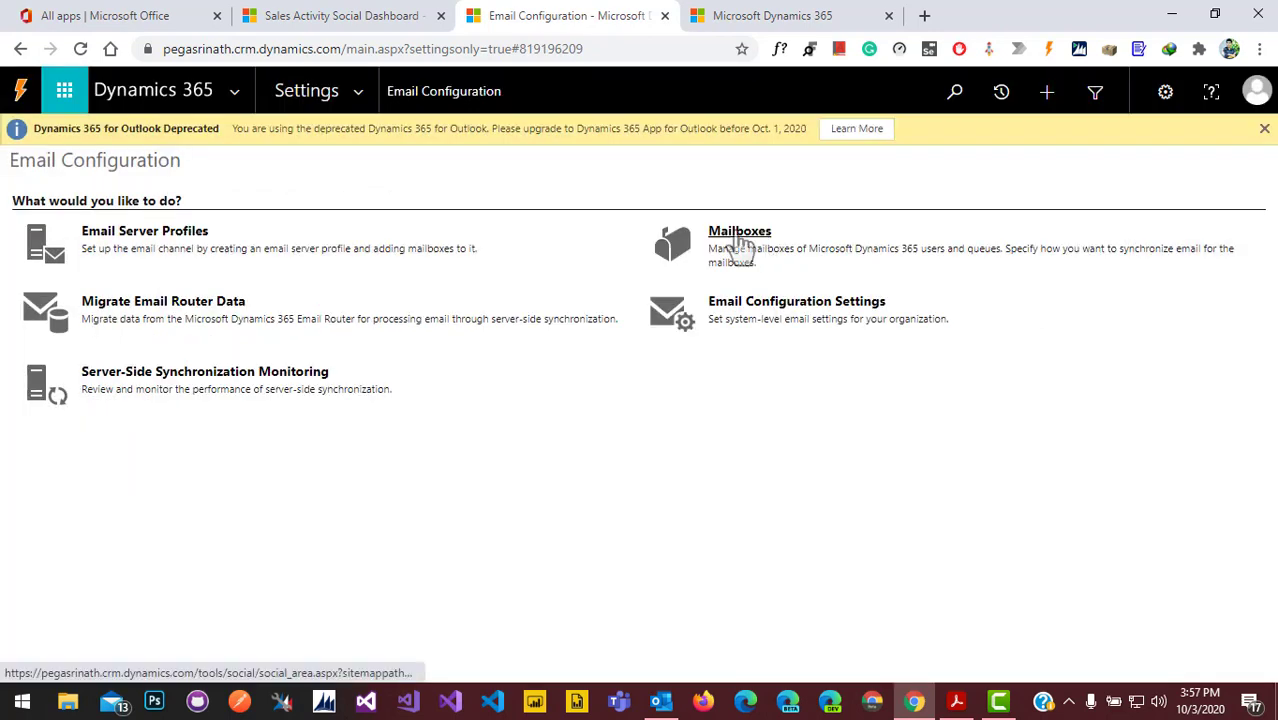
left_click(740, 246)
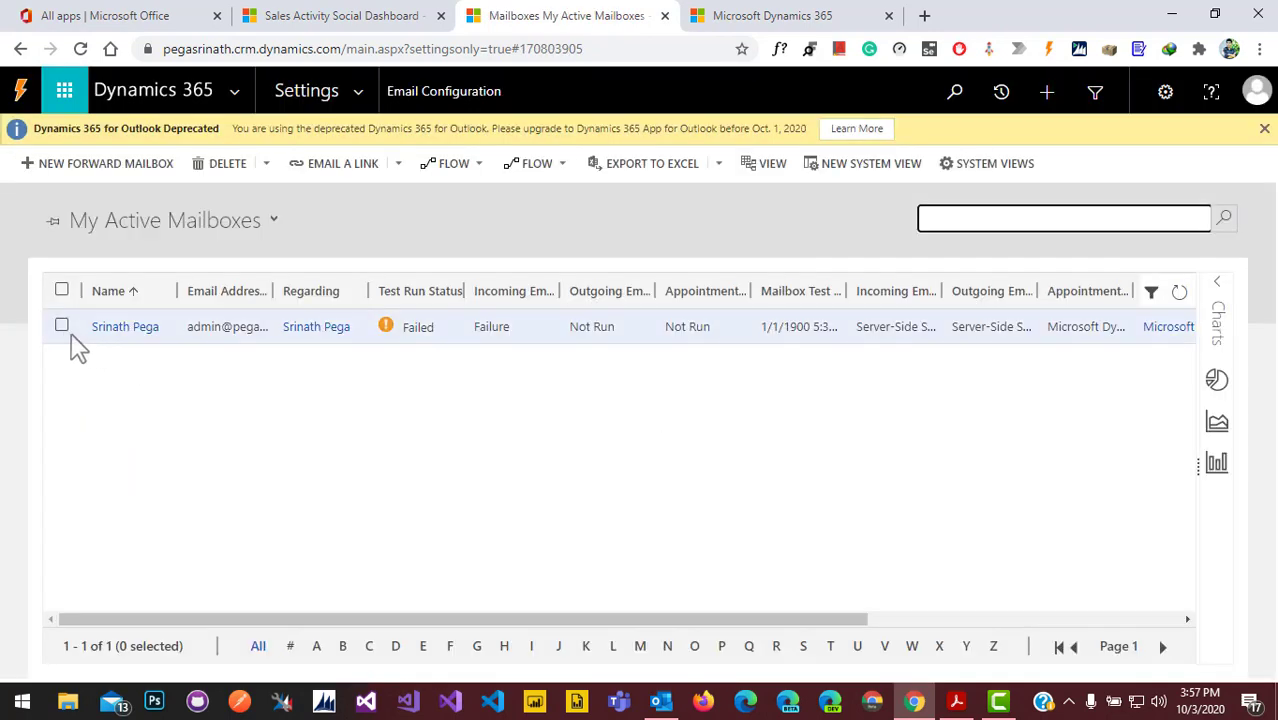
left_click(62, 326)
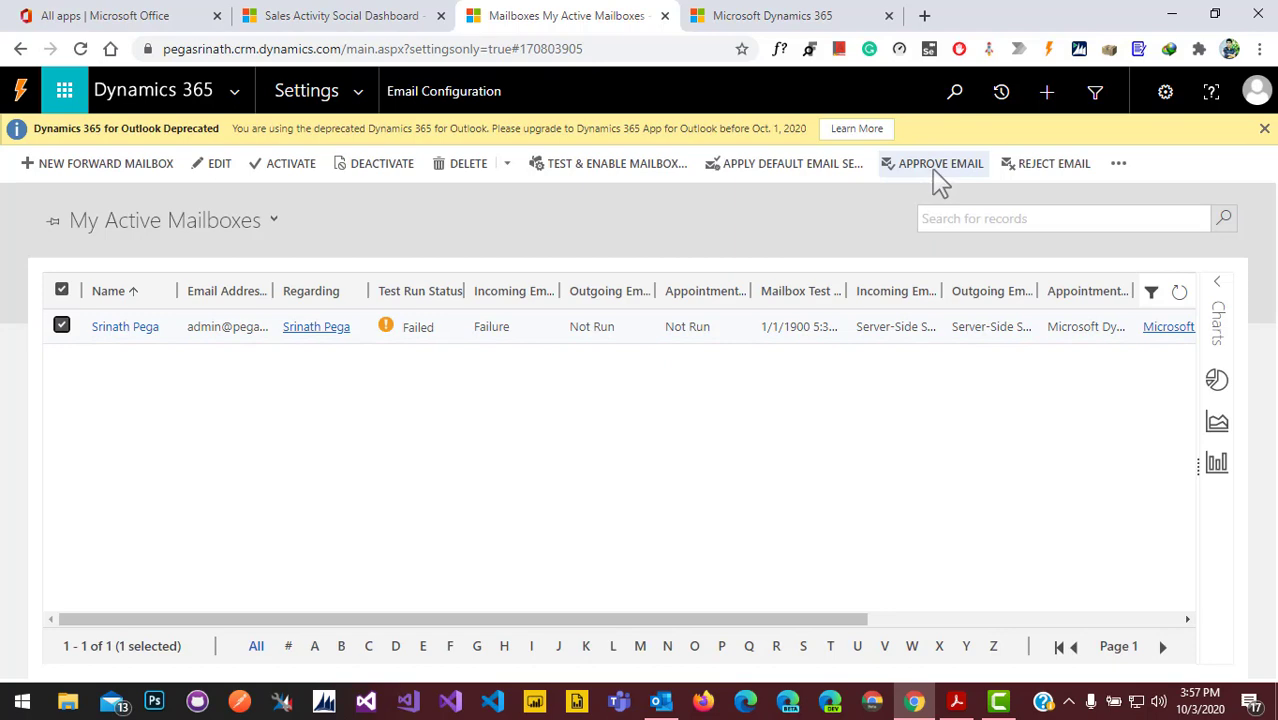
left_click(938, 168)
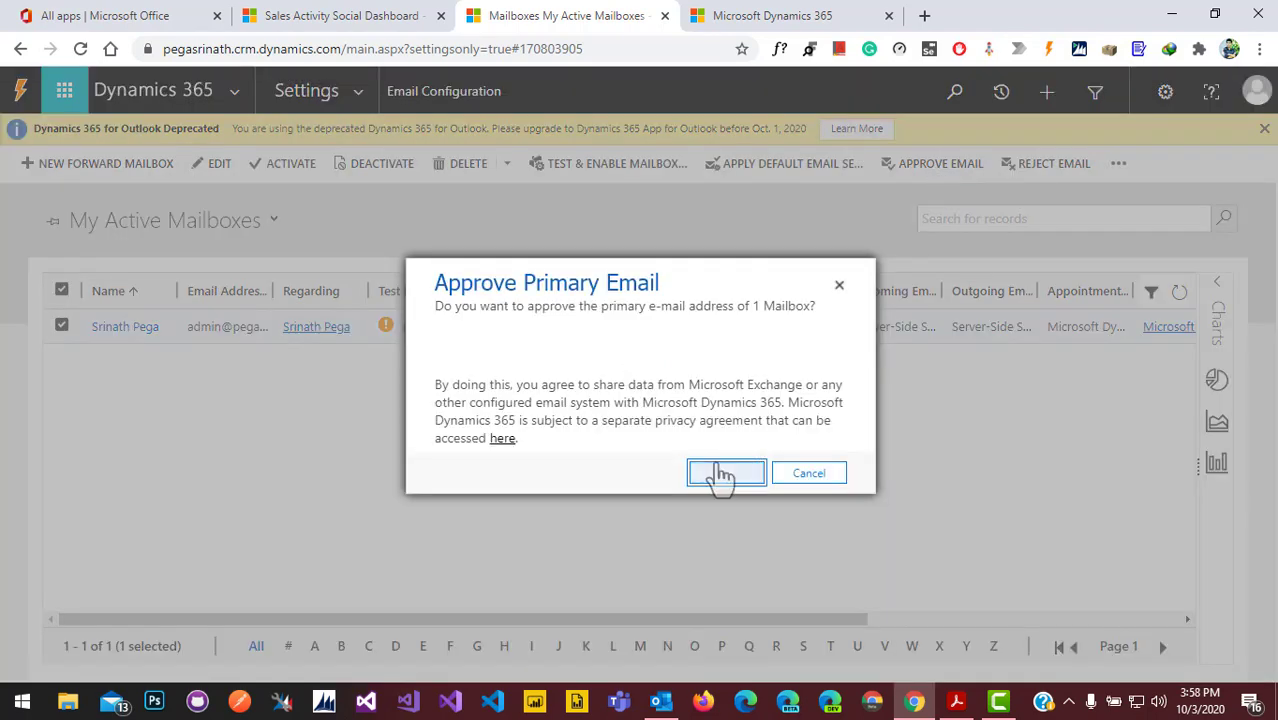
left_click(726, 474)
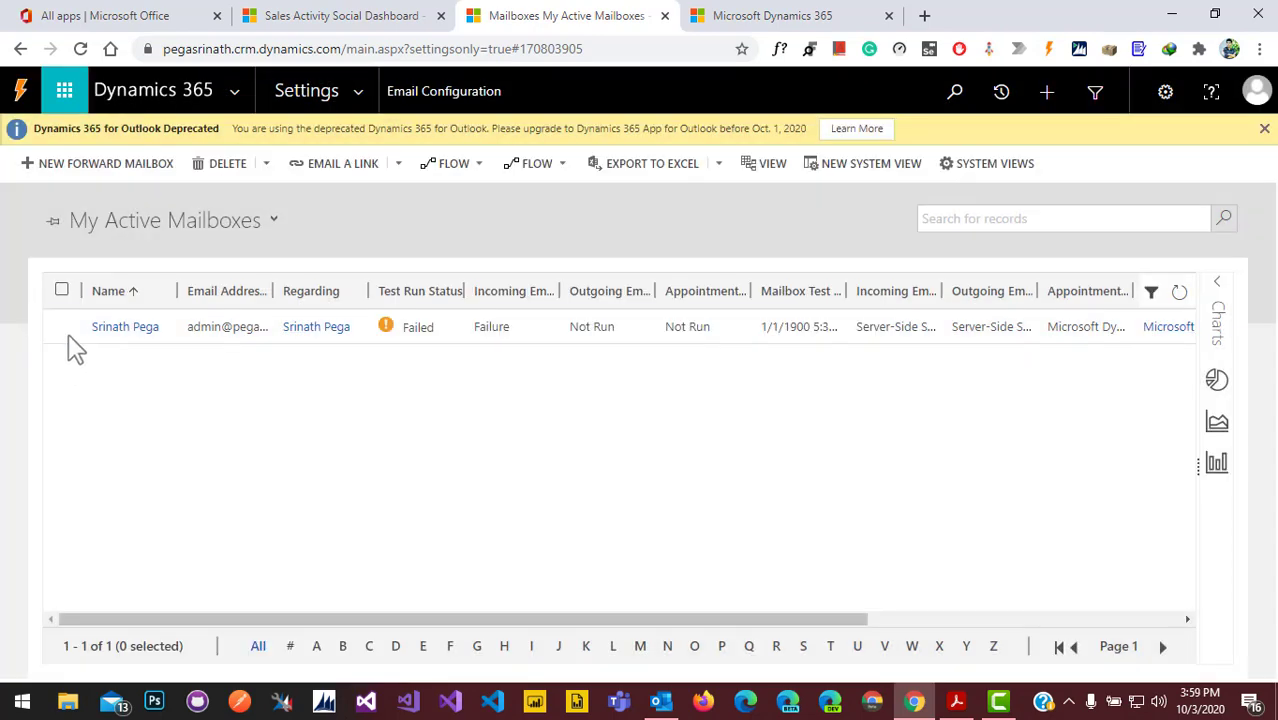
left_click(61, 326)
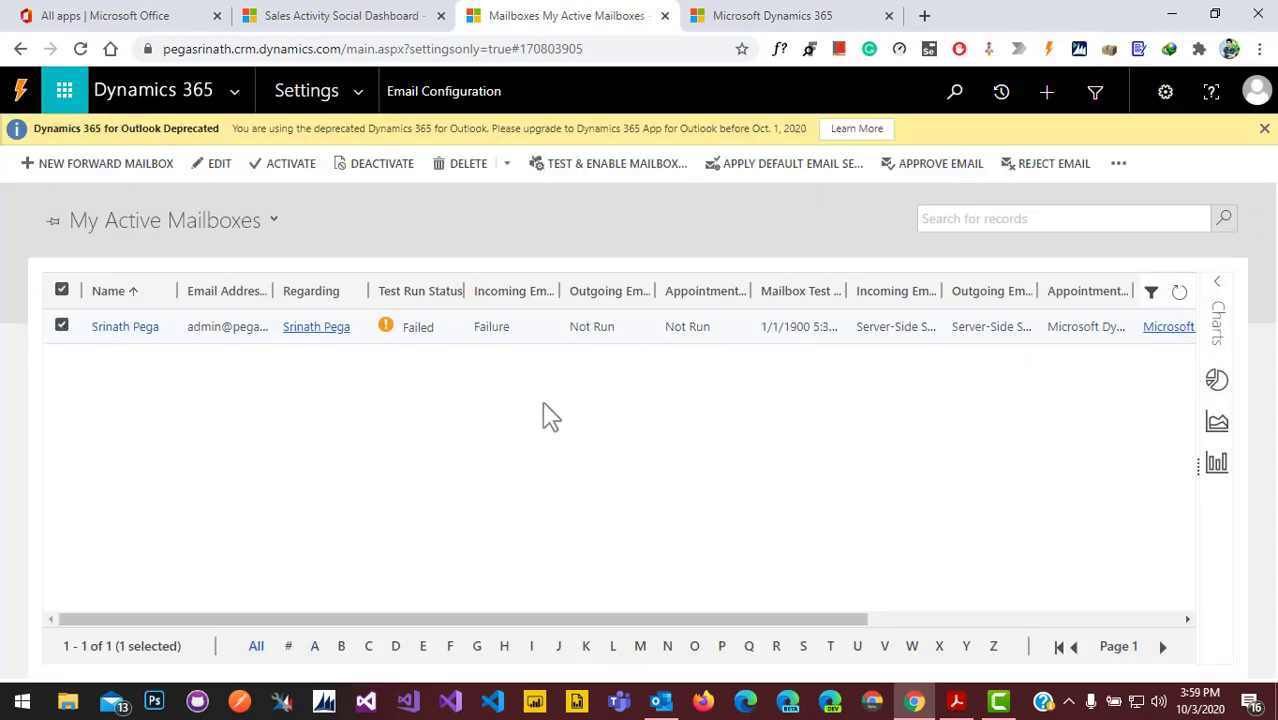
Run Test & Enable Mailbox, refresh the list, and widen the Test Run Status column.
left_click(617, 163)
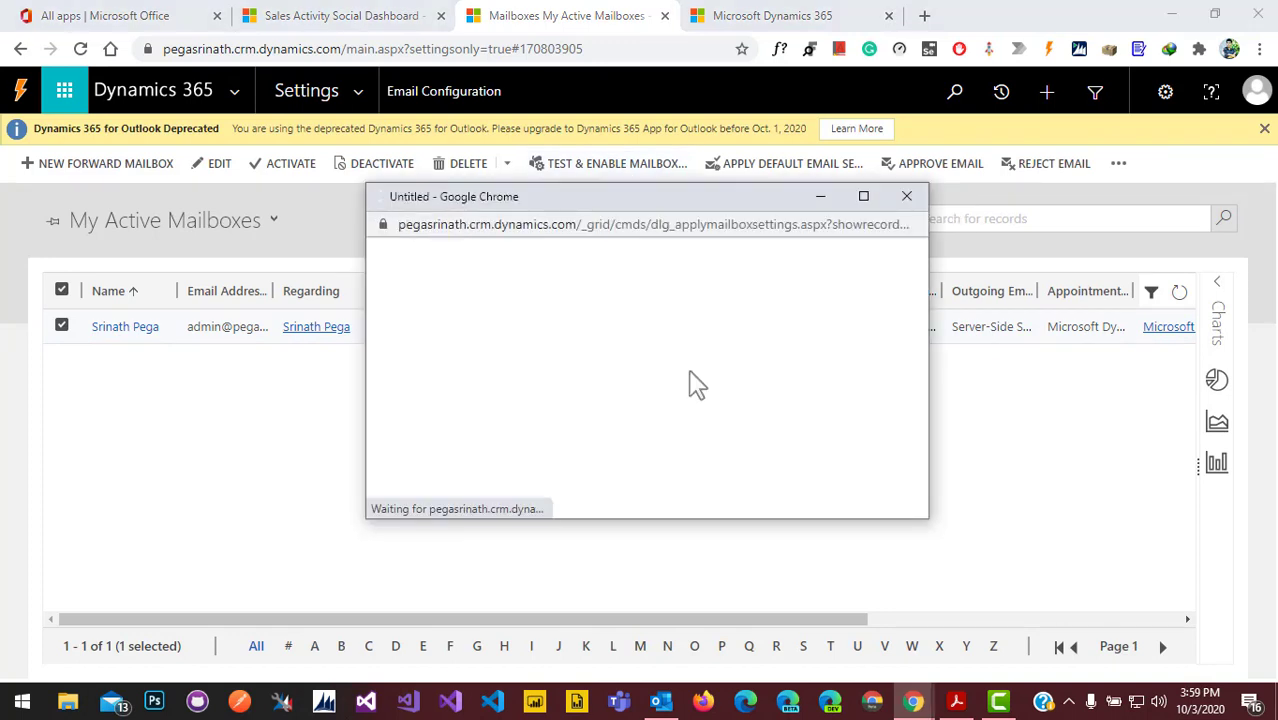
scroll(925, 405, "down", 1)
left_click_drag(925, 405, 922, 422)
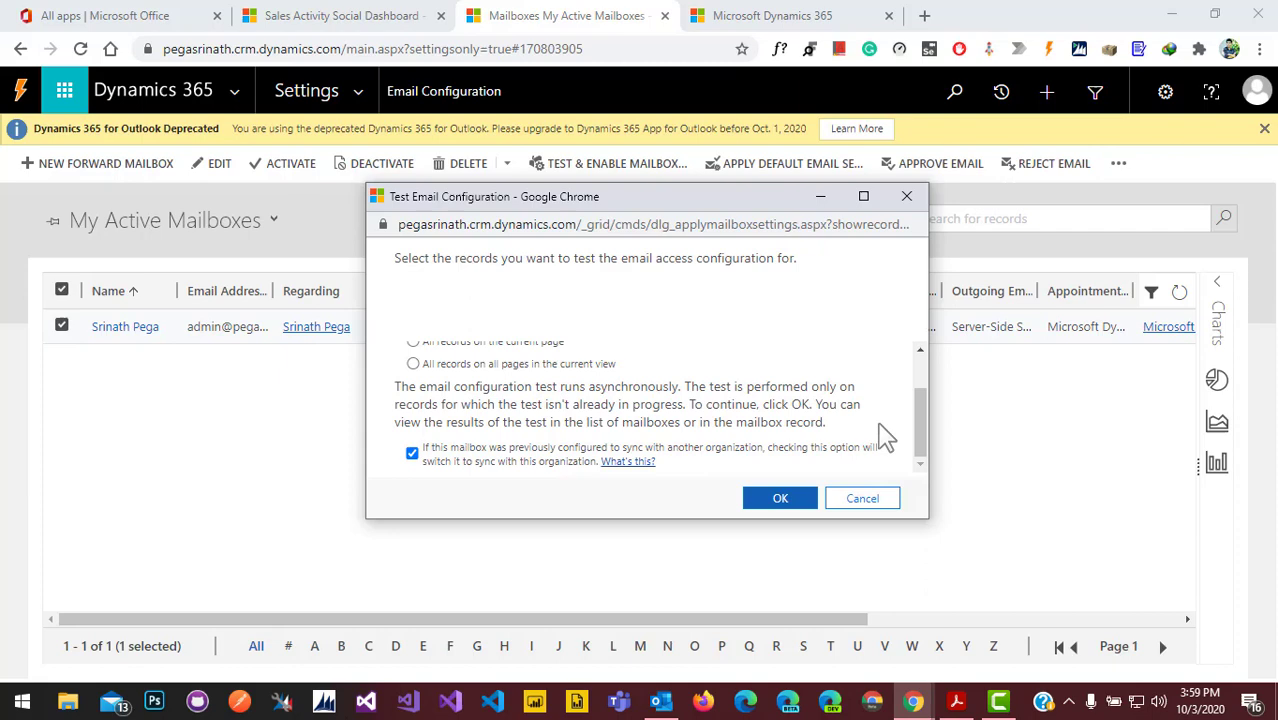
left_click(800, 505)
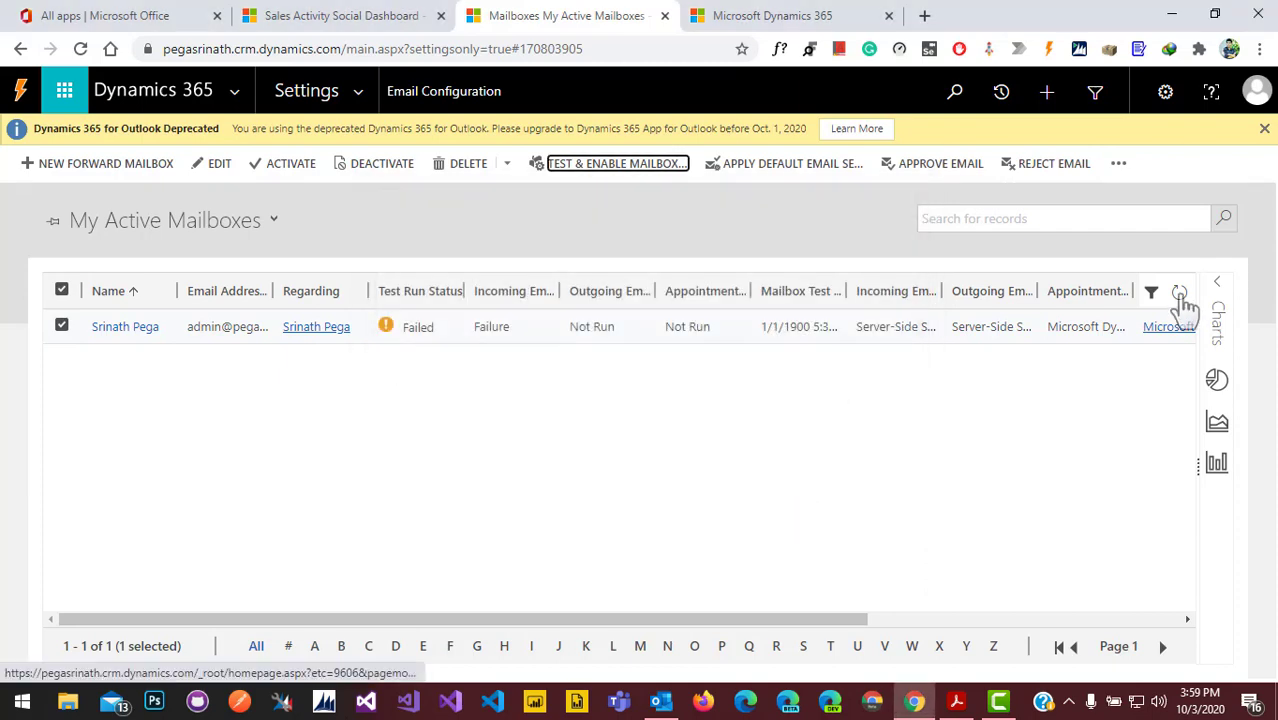
left_click(1180, 292)
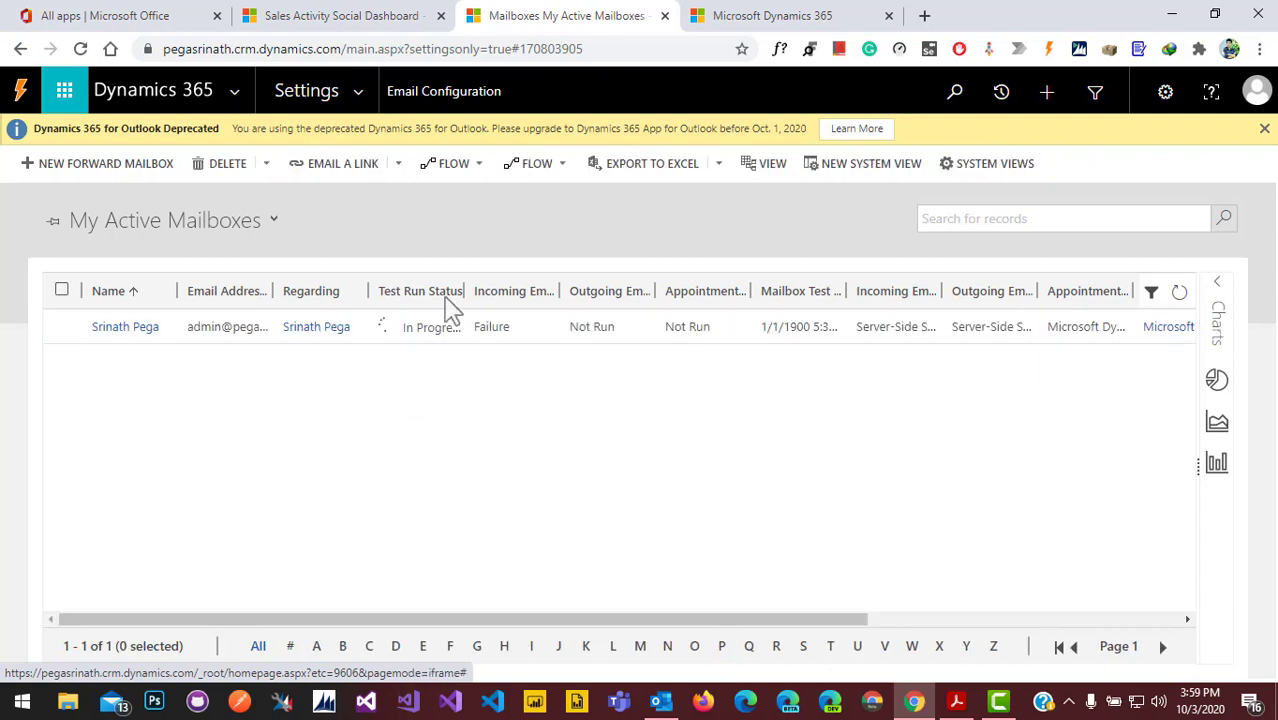
left_click_drag(466, 288, 530, 280)
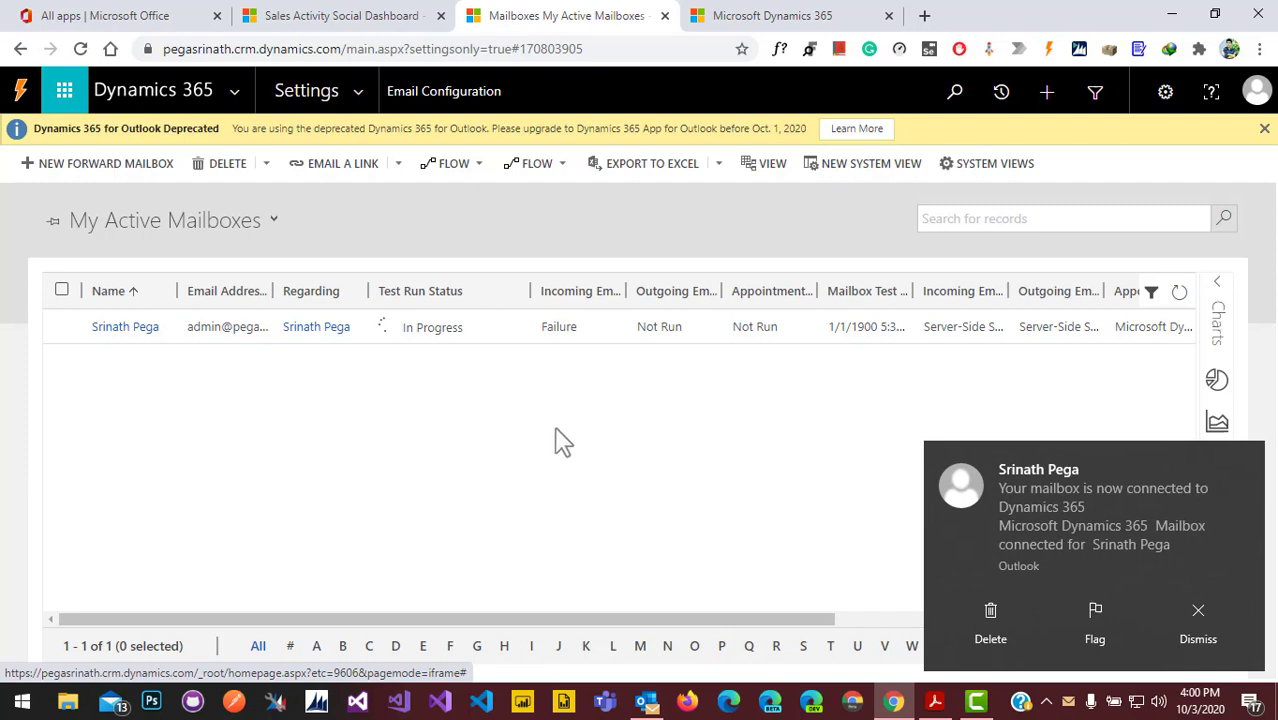
mouse_move(1095, 520)
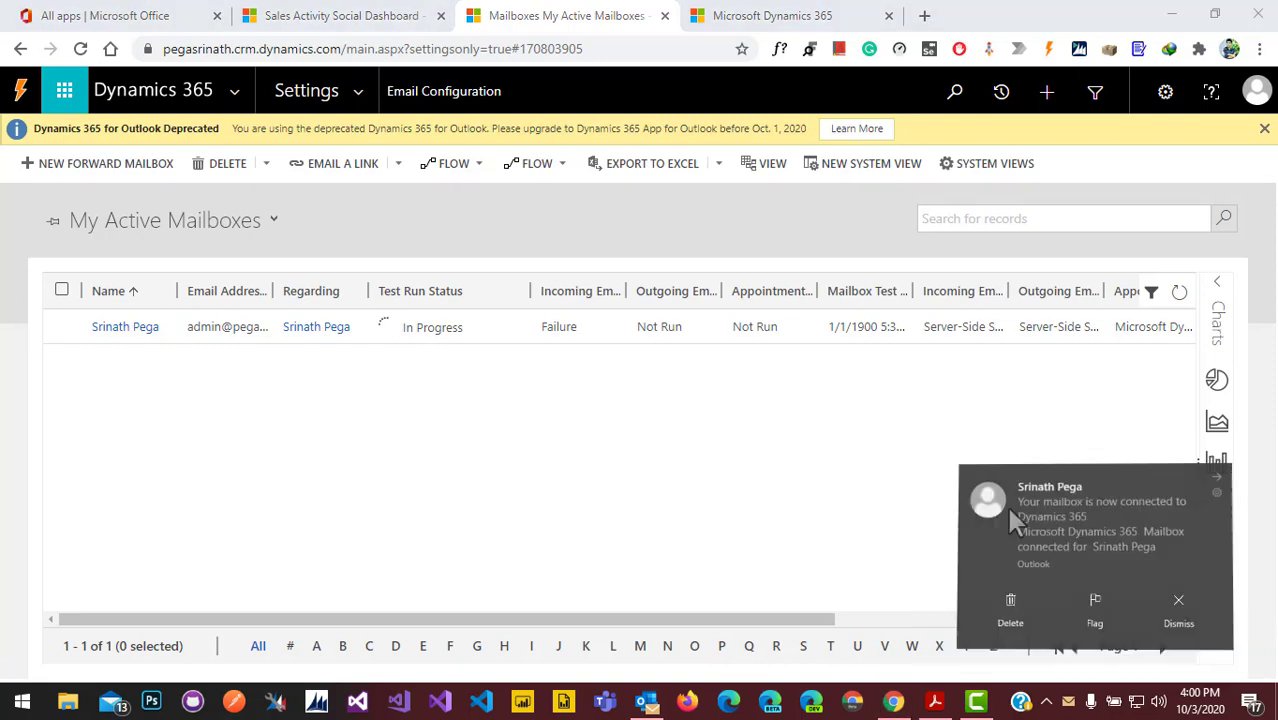
Read the mailbox-connected message in Outlook, then minimize Outlook to return to Dynamics.
left_click(1008, 510)
scroll(698, 550, "down", 1)
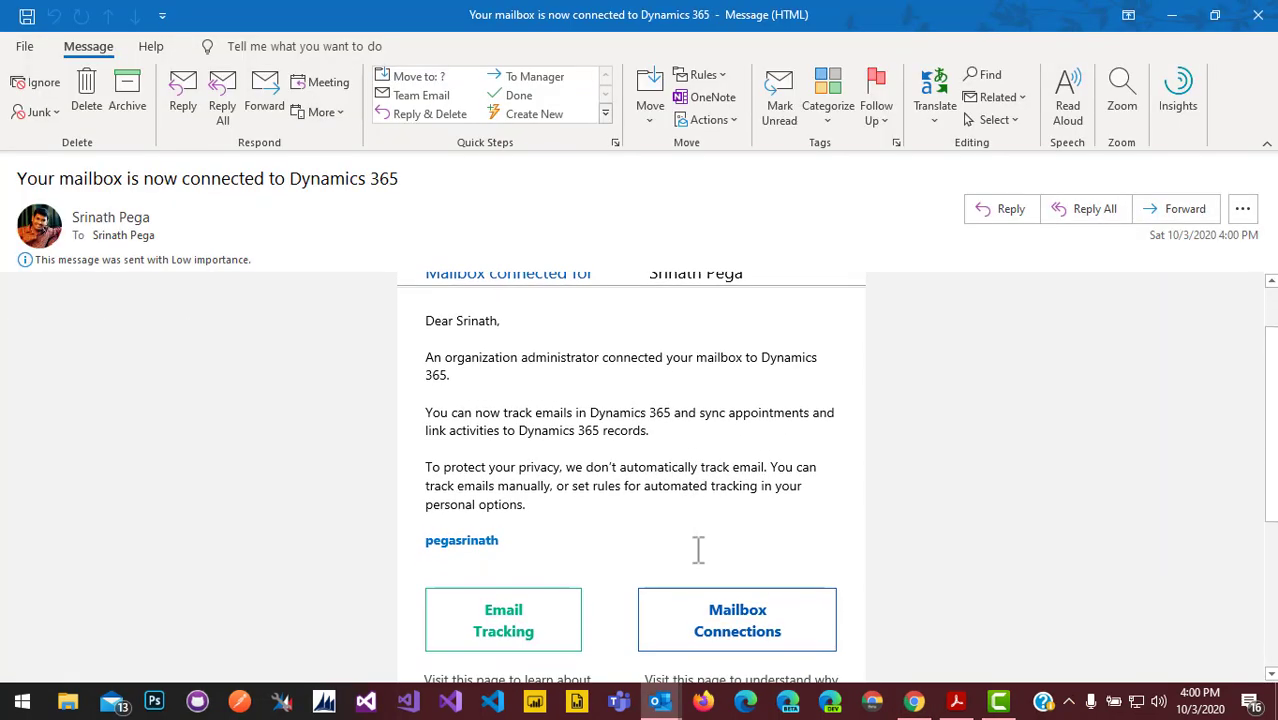
scroll(698, 550, "up", 1)
scroll(698, 550, "down", 2)
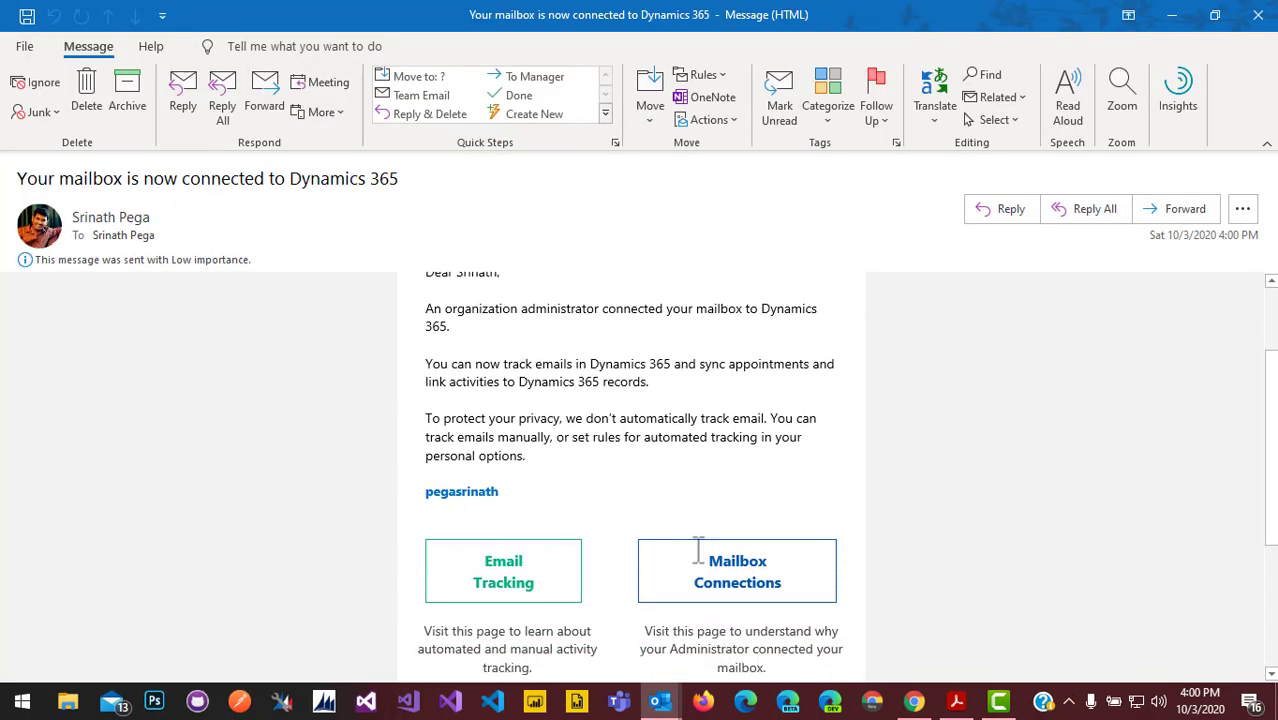
scroll(698, 550, "up", 1)
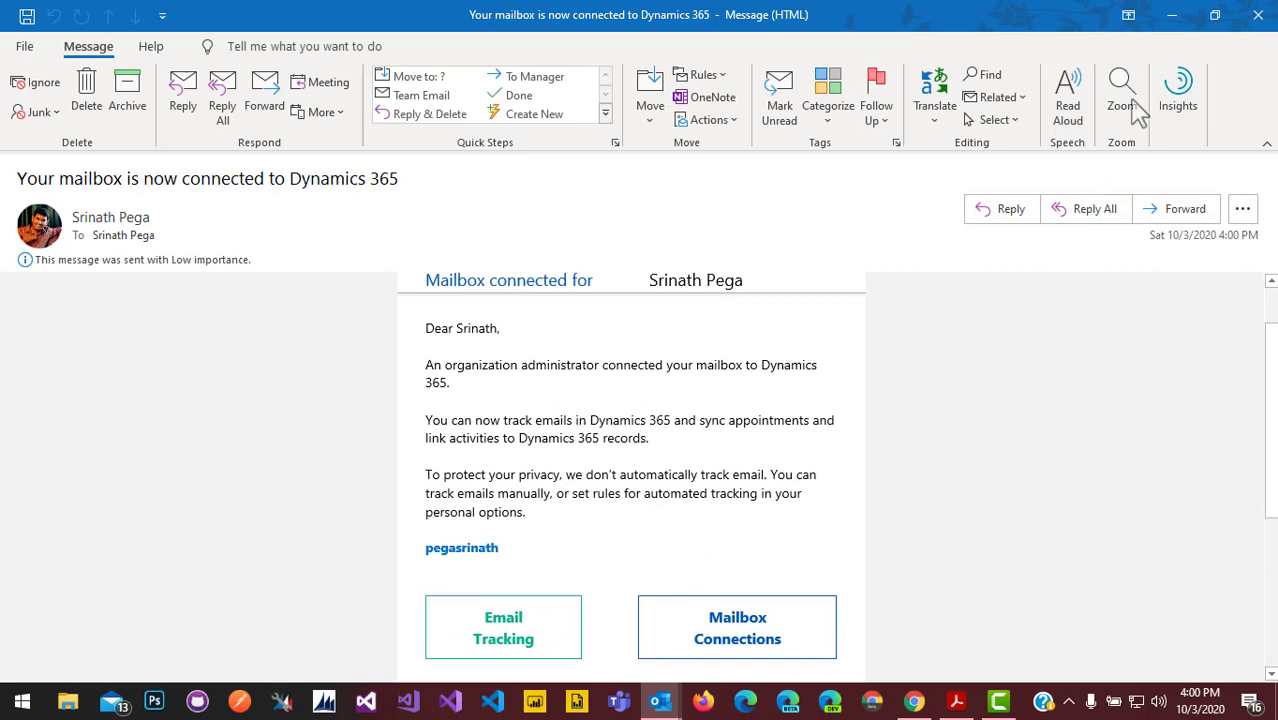
left_click(1173, 14)
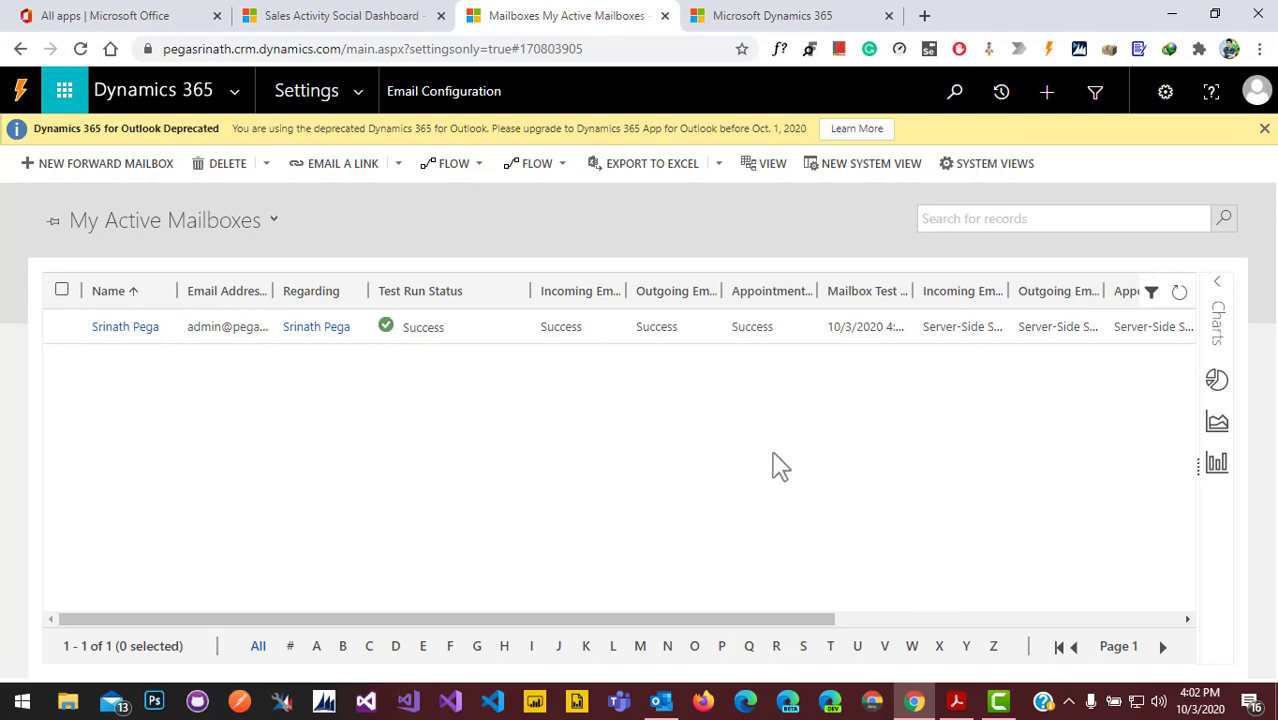
Turn on automatically adding the Dynamics 365 App for Outlook for eligible users and save.
left_click(360, 98)
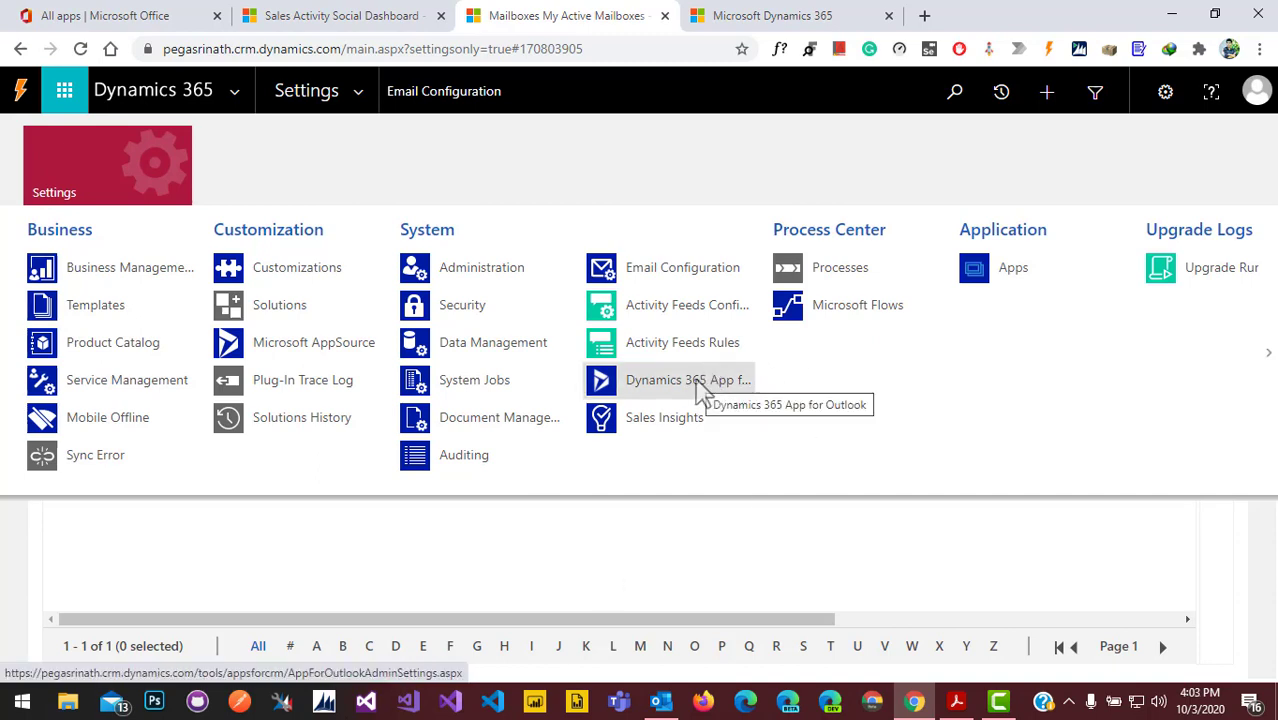
left_click(703, 385)
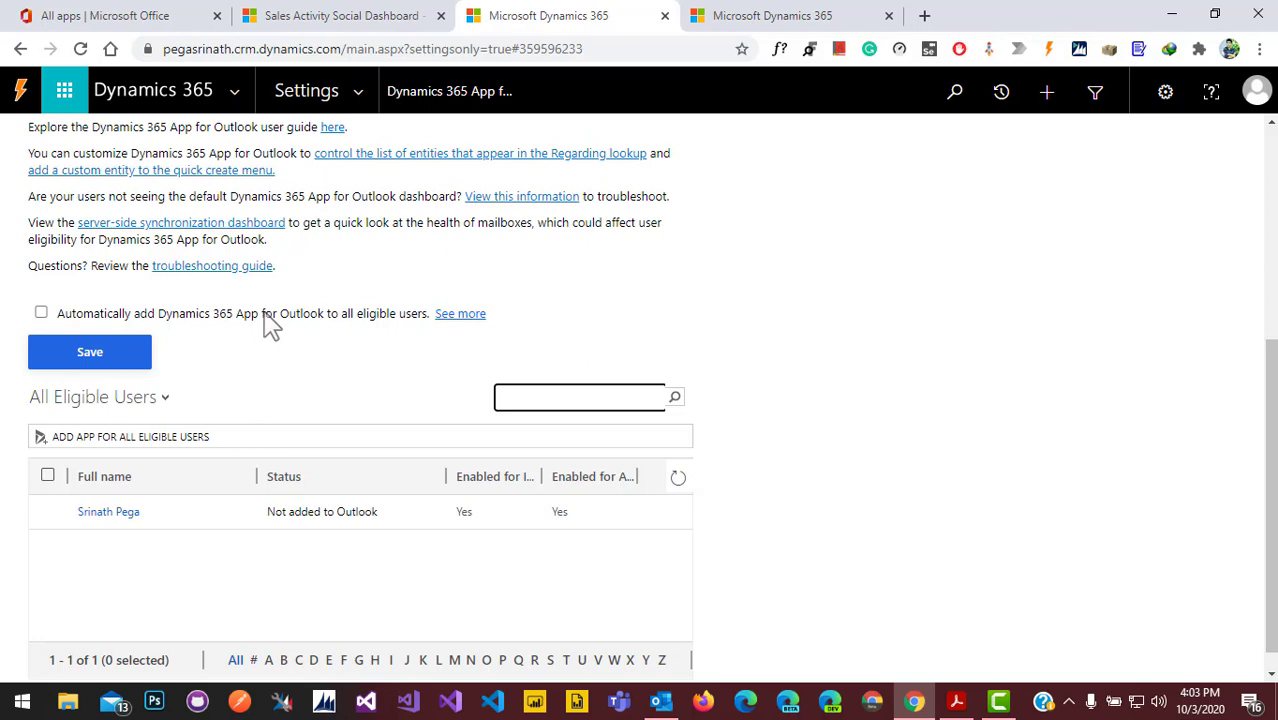
left_click(41, 313)
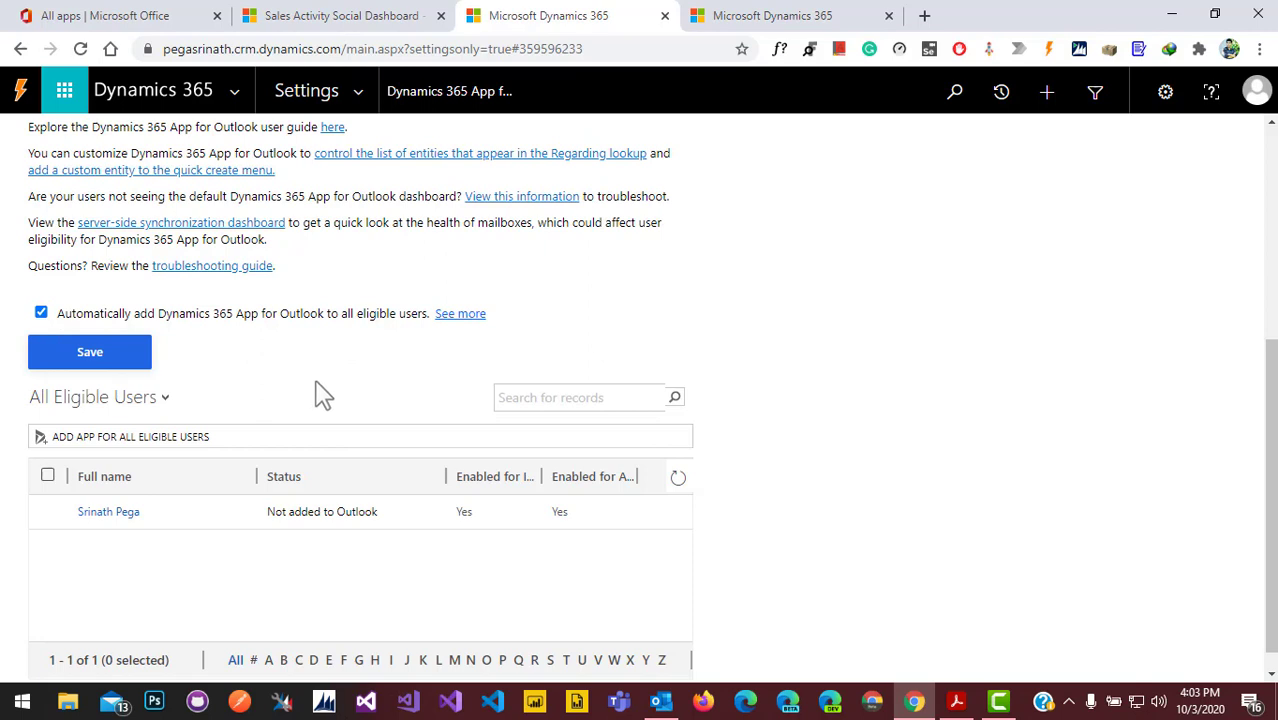
scroll(320, 395, "down", 1)
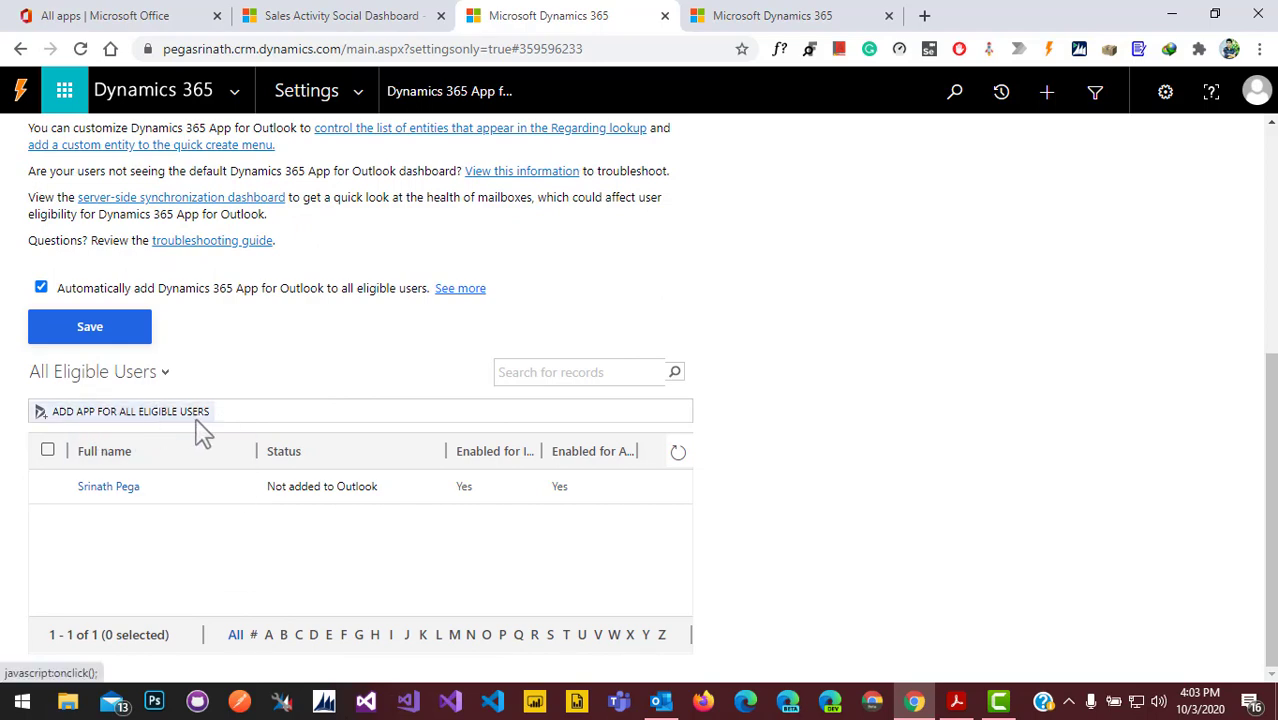
scroll(556, 390, "up", 3)
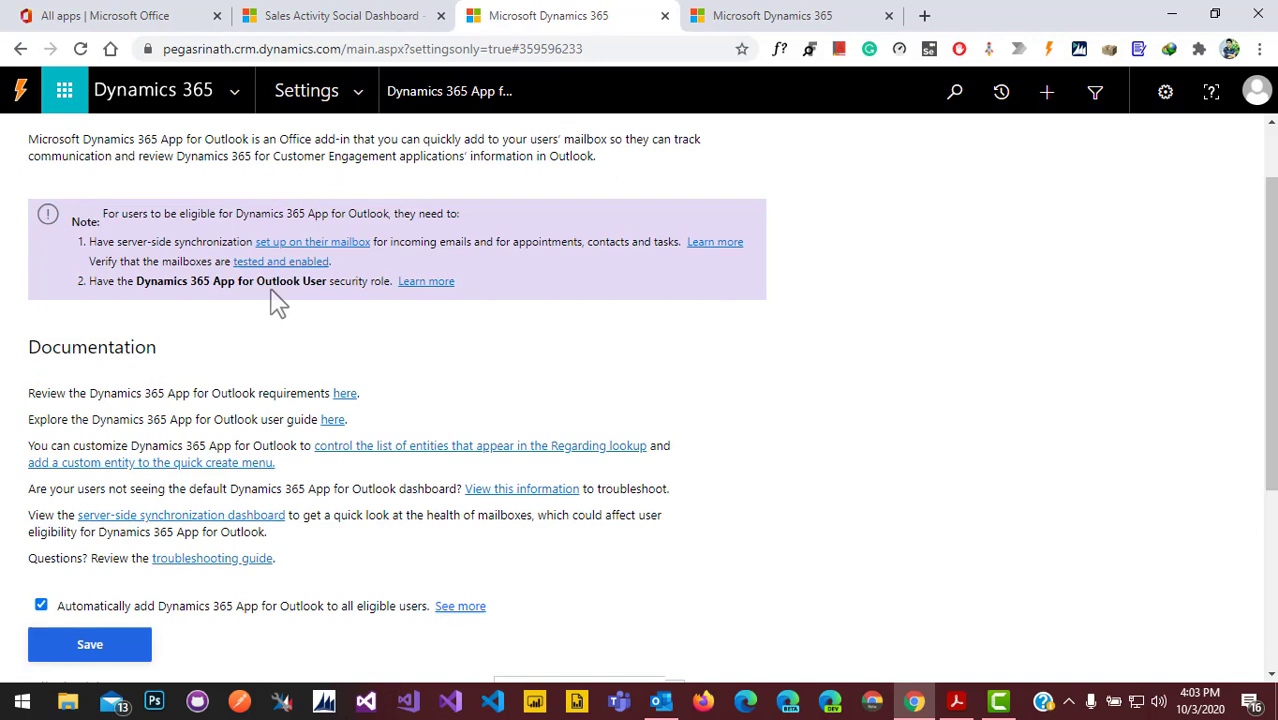
scroll(405, 612, "down", 2)
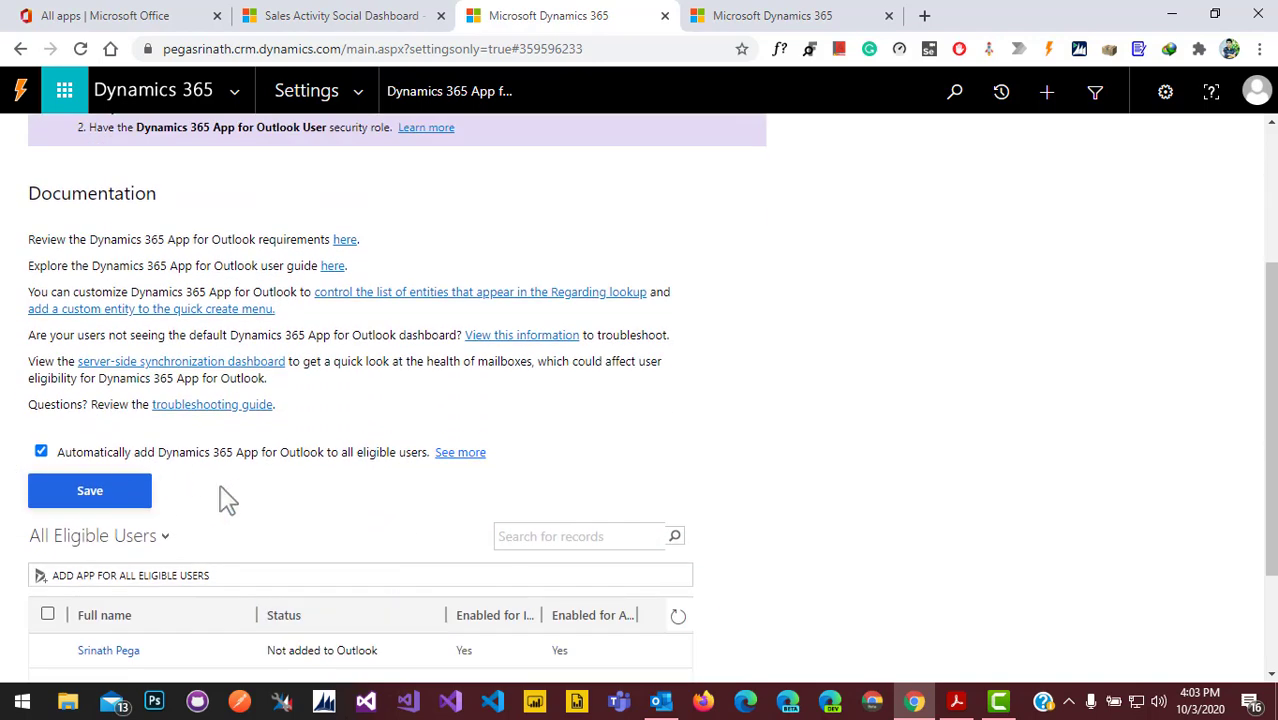
scroll(245, 513, "down", 2)
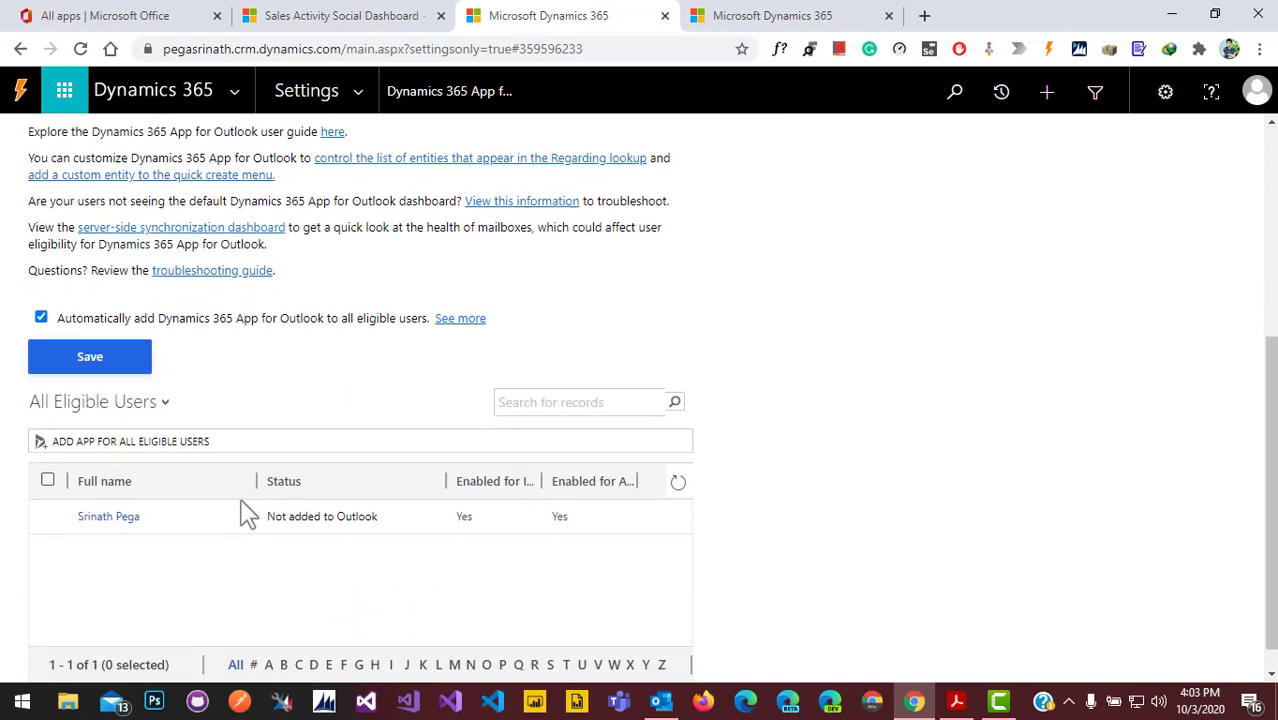
left_click(115, 370)
Refresh the eligible users list, checking the Pending explanation, until the user shows Added to Outlook.
scroll(420, 598, "down", 1)
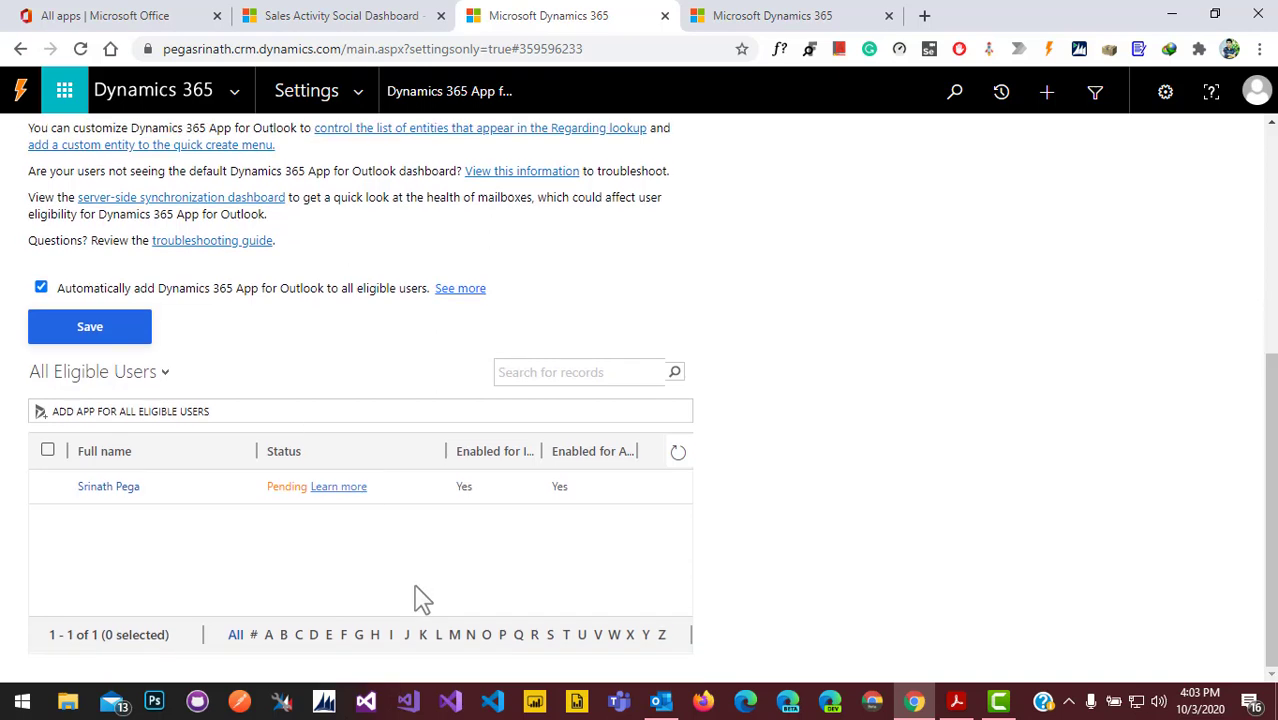
left_click(678, 455)
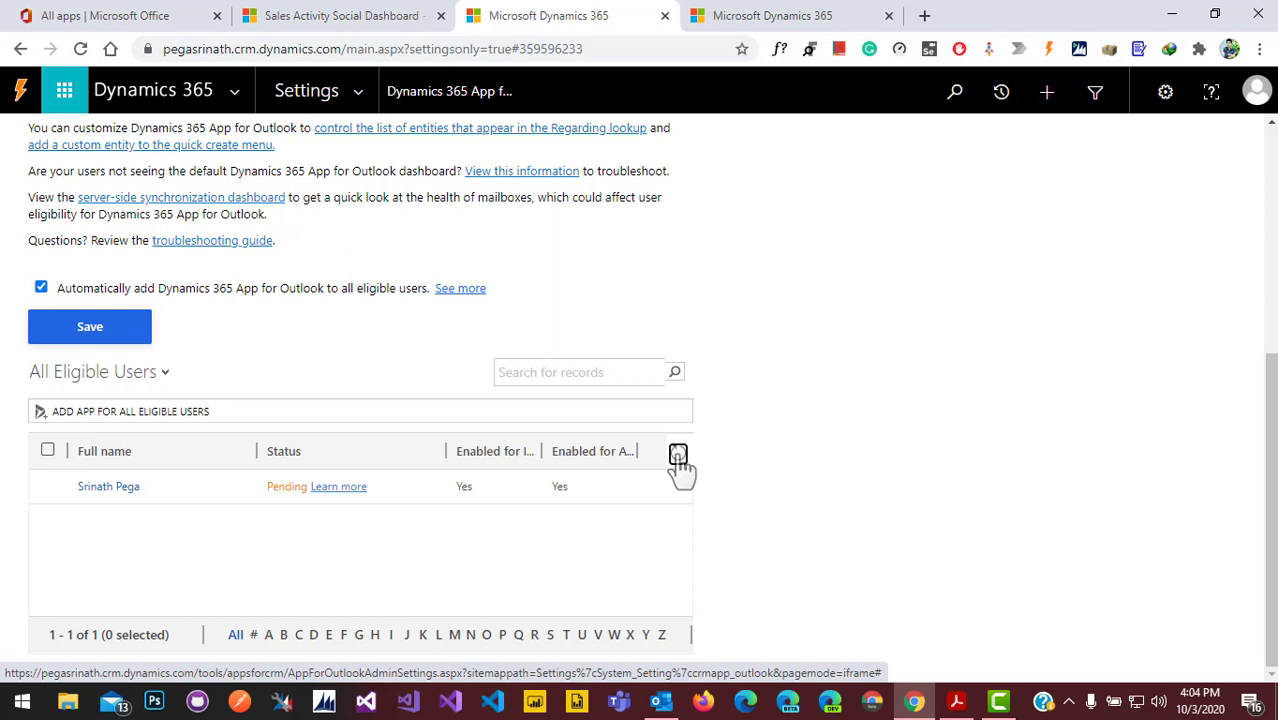
left_click(678, 455)
left_click(345, 488)
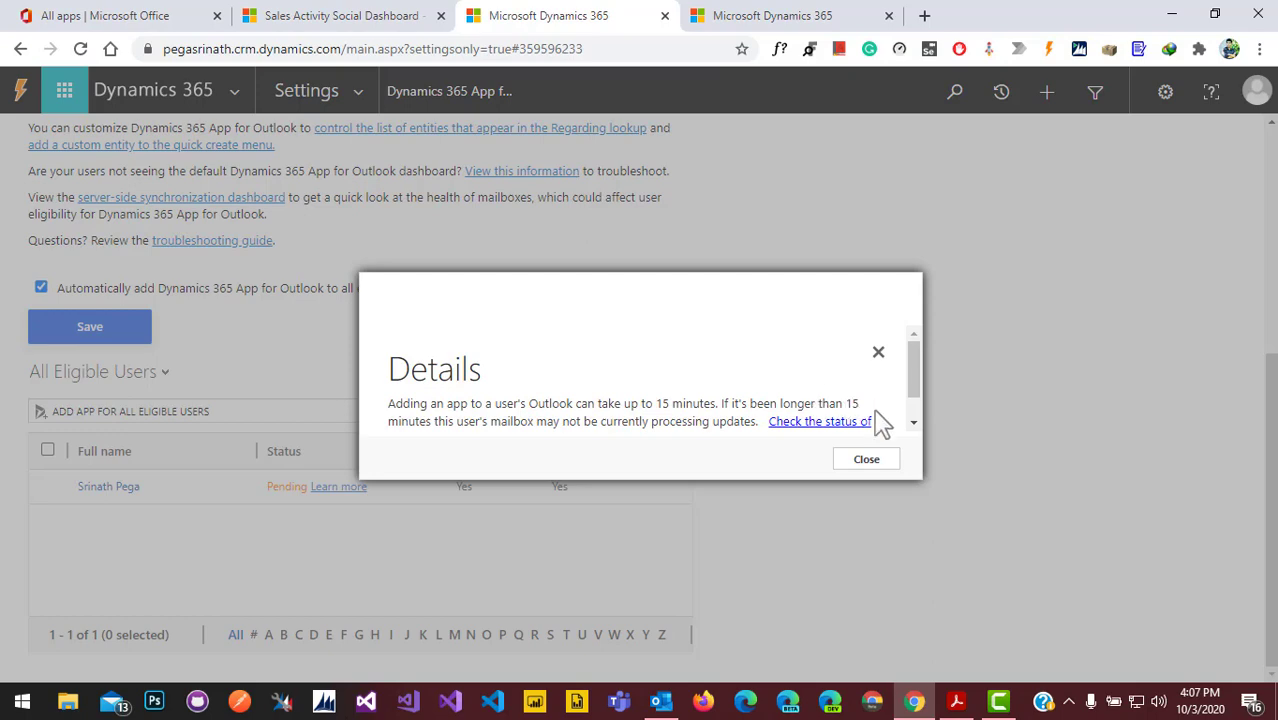
left_click(867, 460)
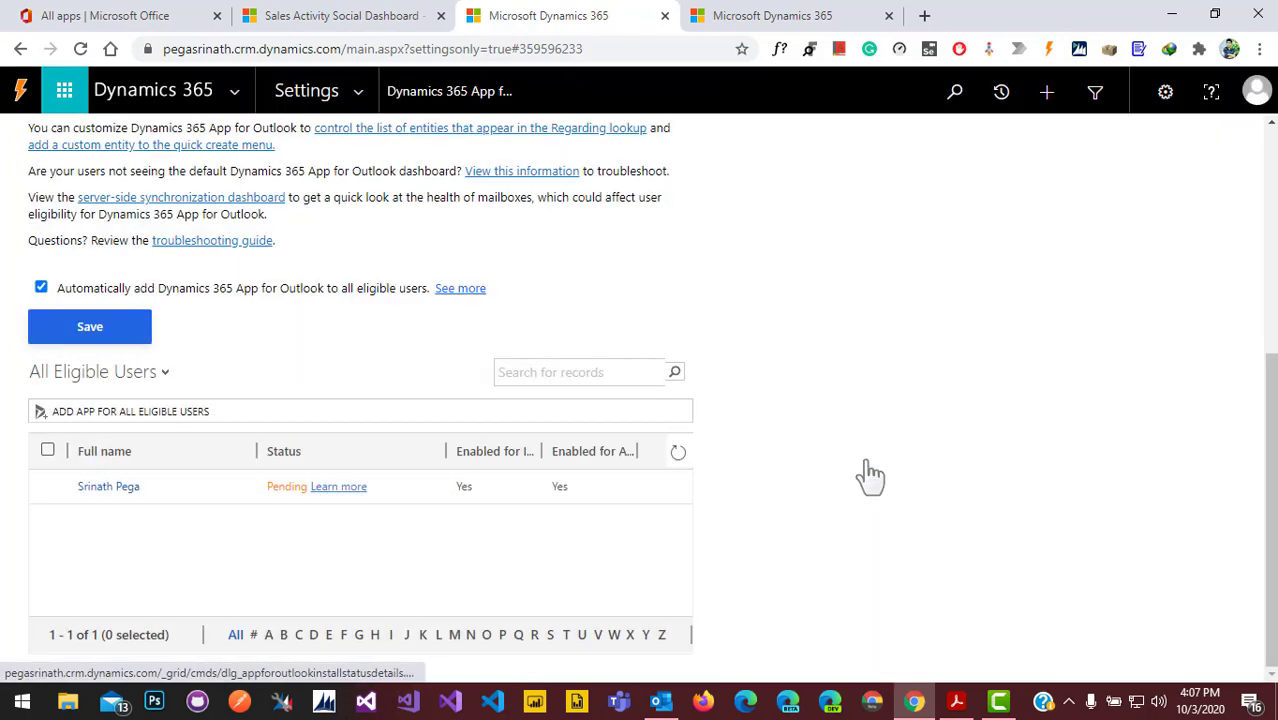
left_click(679, 451)
left_click(679, 451)
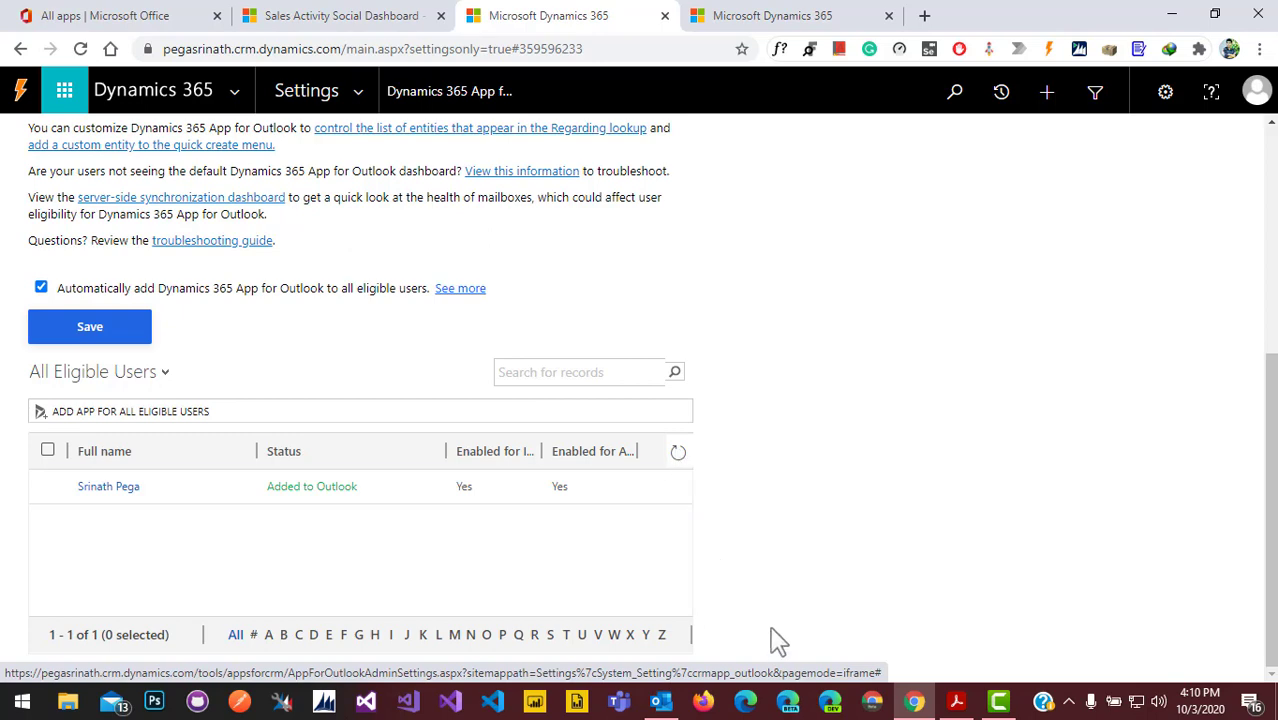
In Outlook, open the Dynamics 365 add-in pane for the mailbox-connected email.
left_click(661, 701)
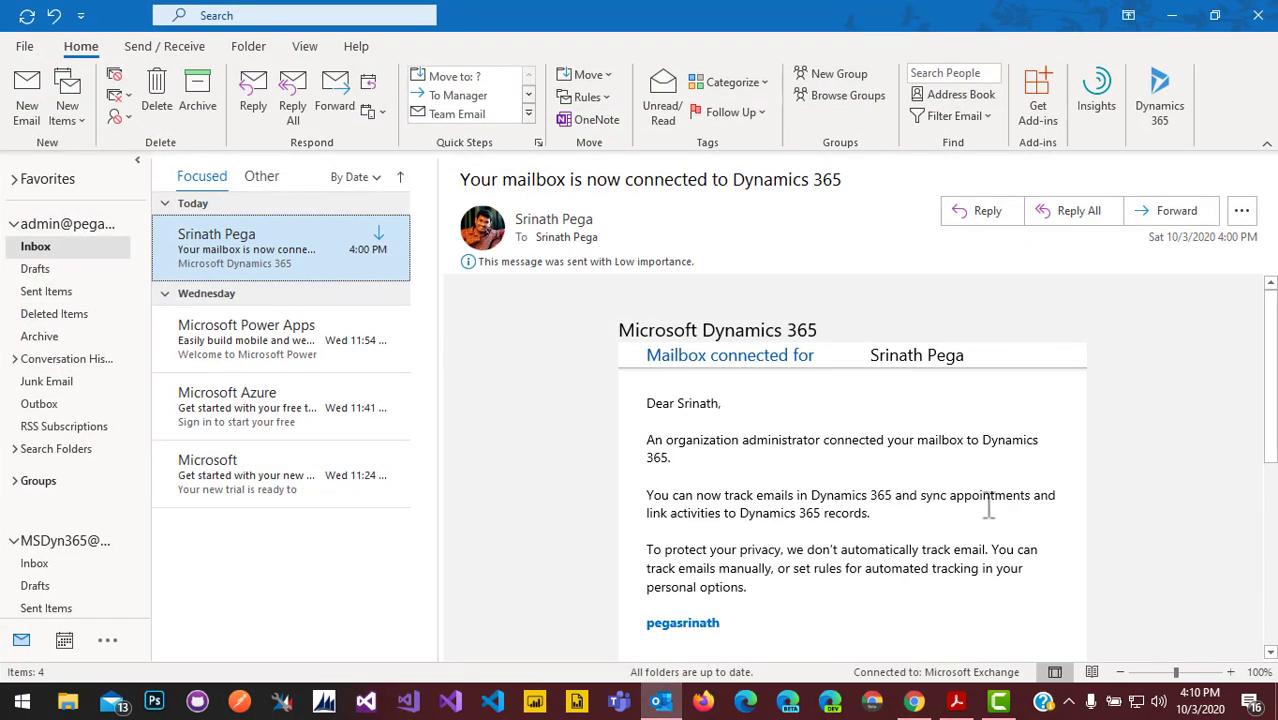
left_click(1160, 95)
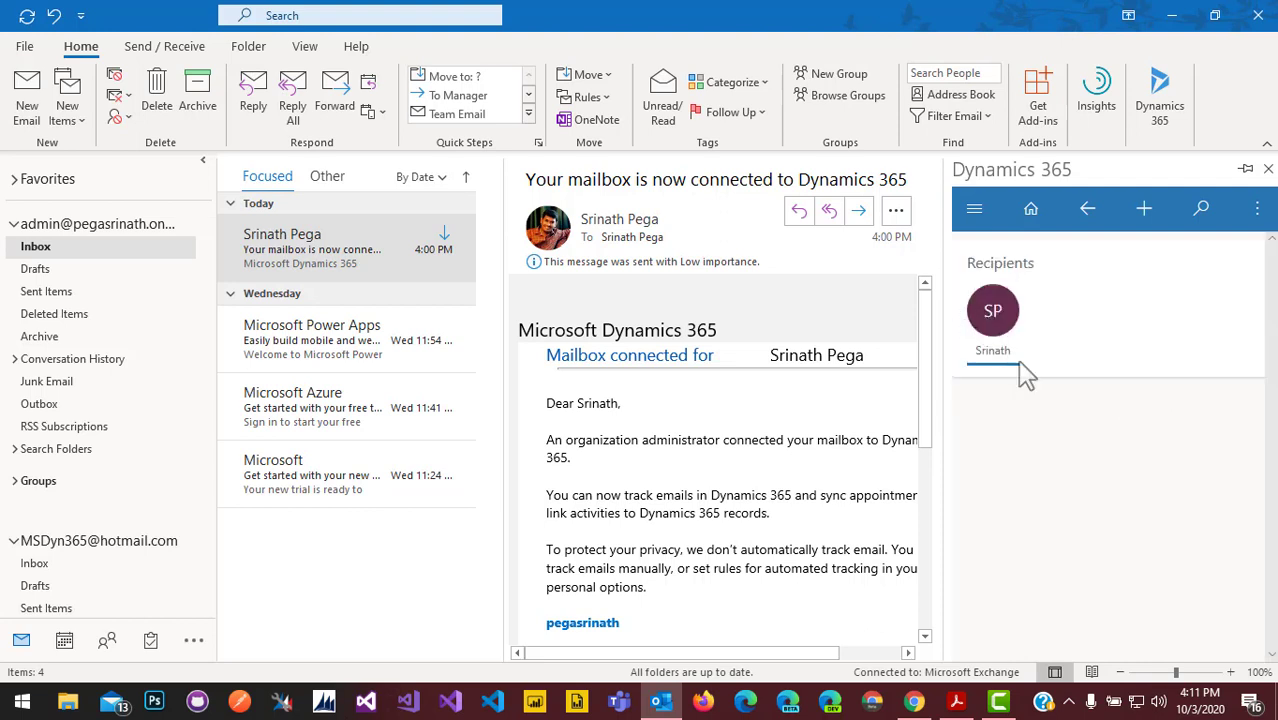
Track the mailbox-connected email without a regarding record and dismiss the success notice.
left_click(975, 208)
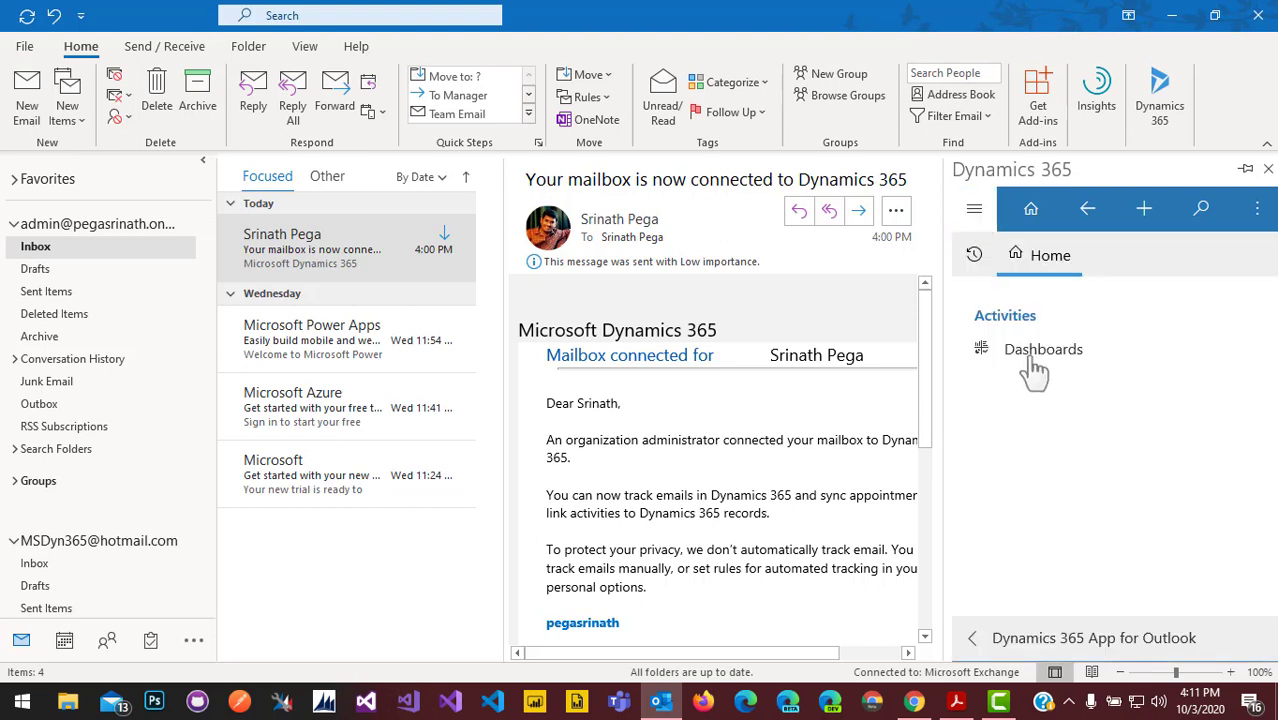
left_click(1033, 212)
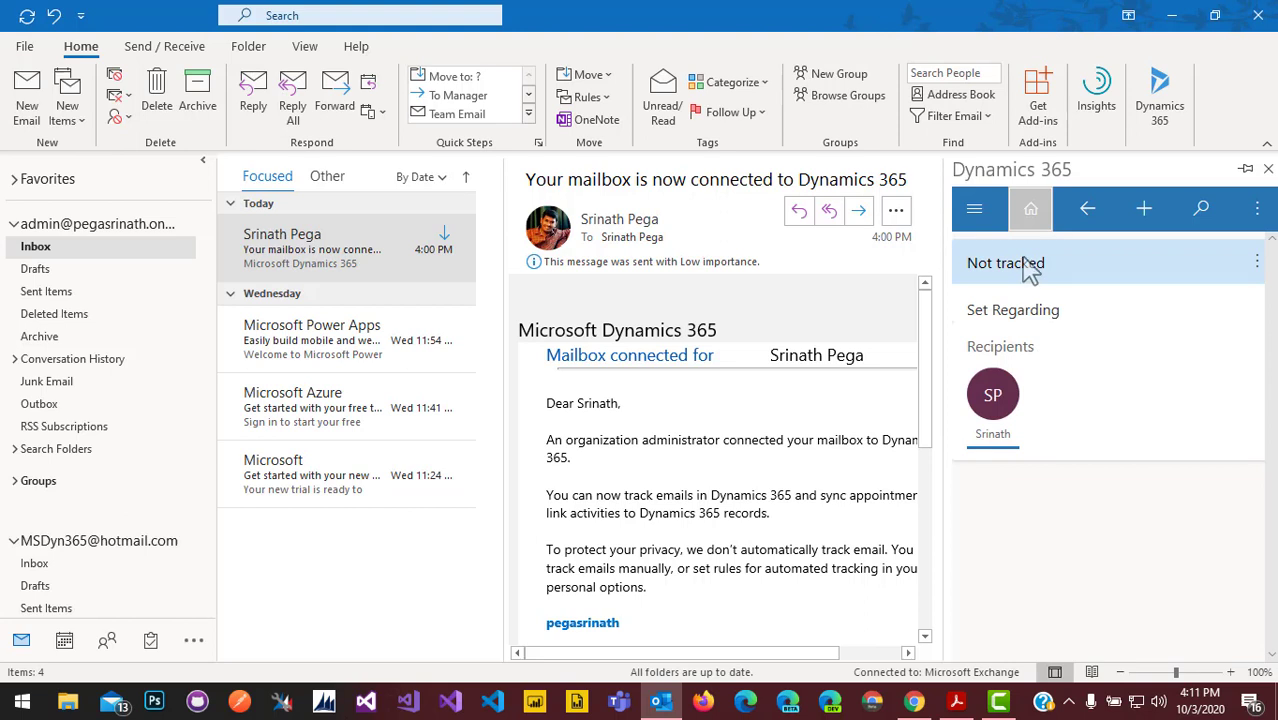
left_click(1255, 263)
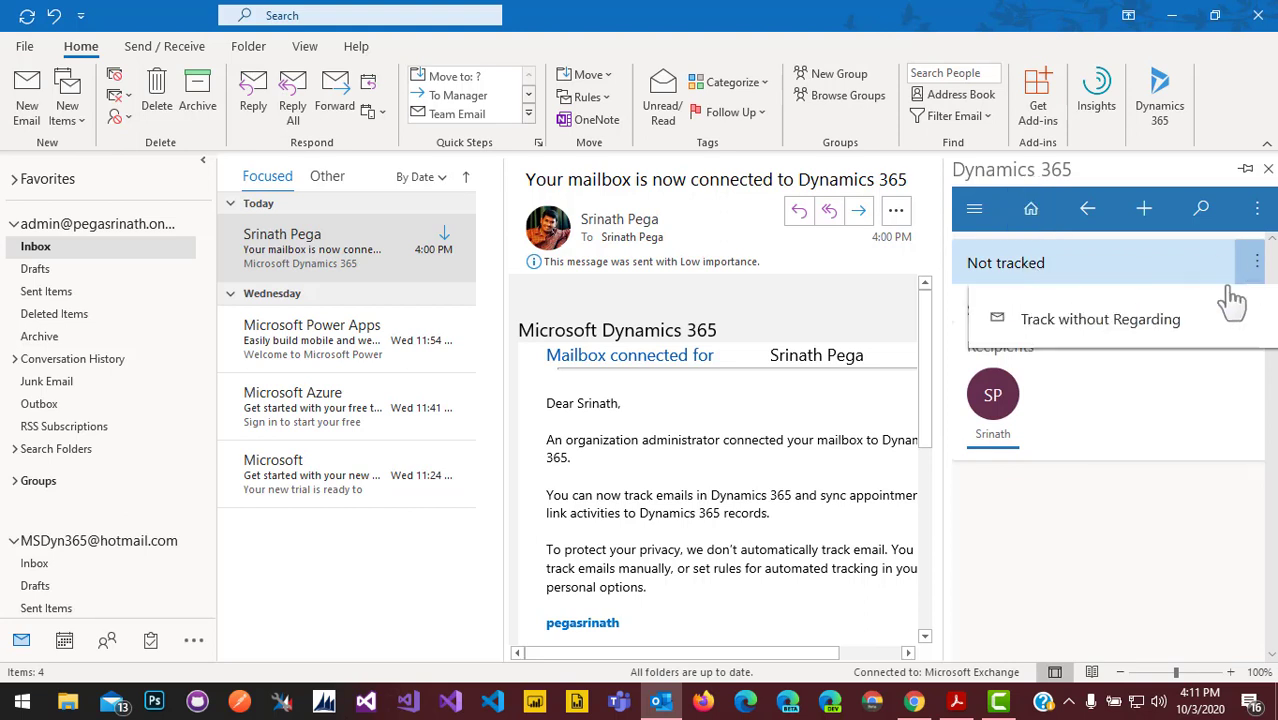
left_click(1158, 320)
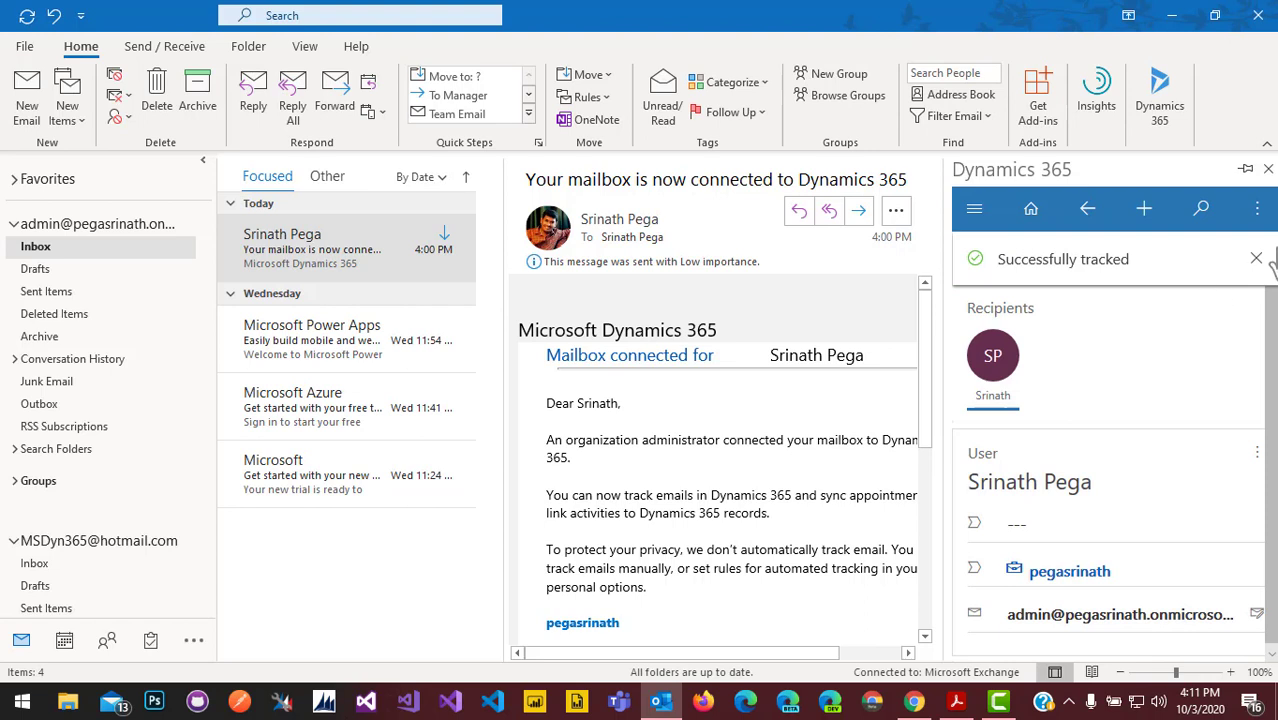
scroll(1244, 500, "down", 1)
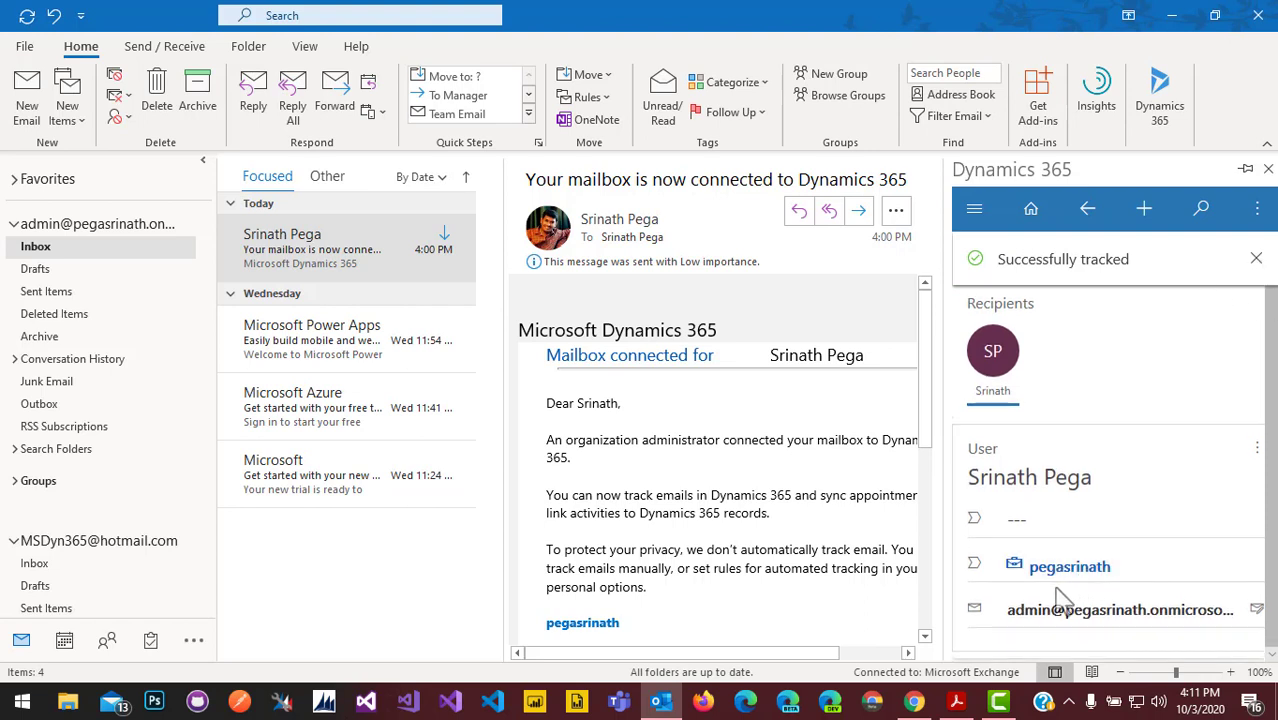
left_click(1256, 259)
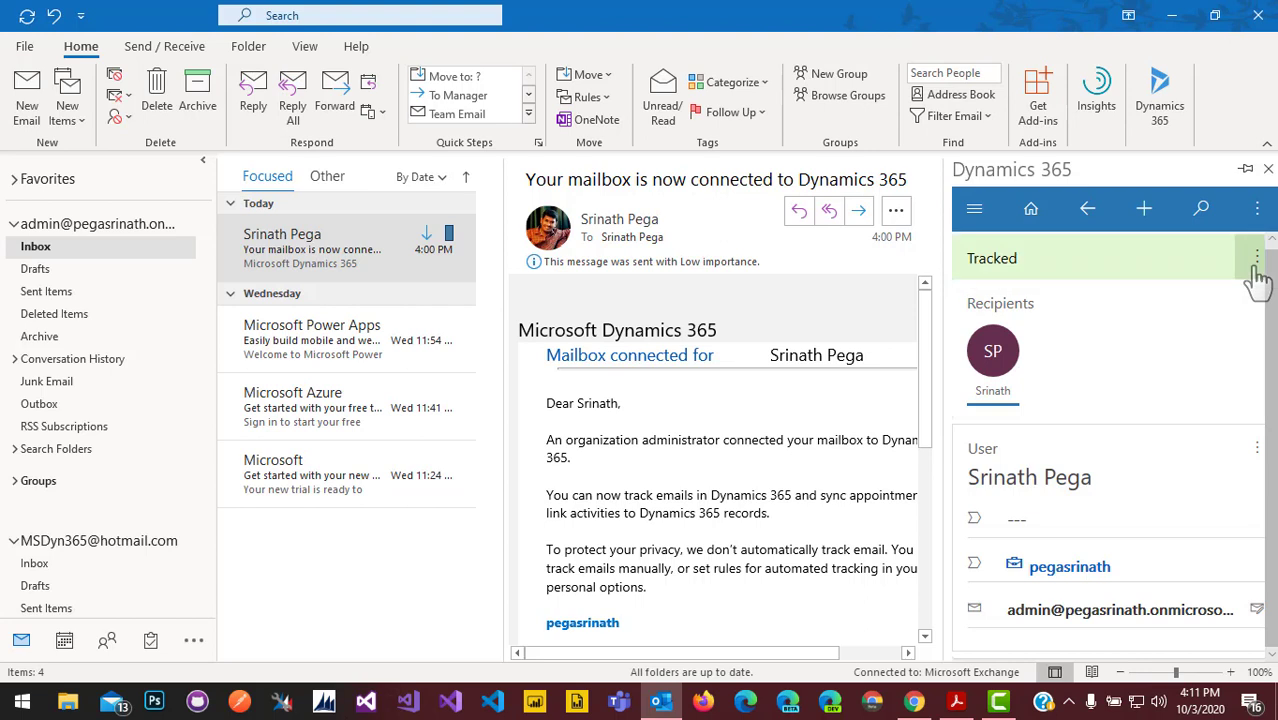
Quick-create a new account named after the user, with a main phone number, and save it.
left_click(1146, 209)
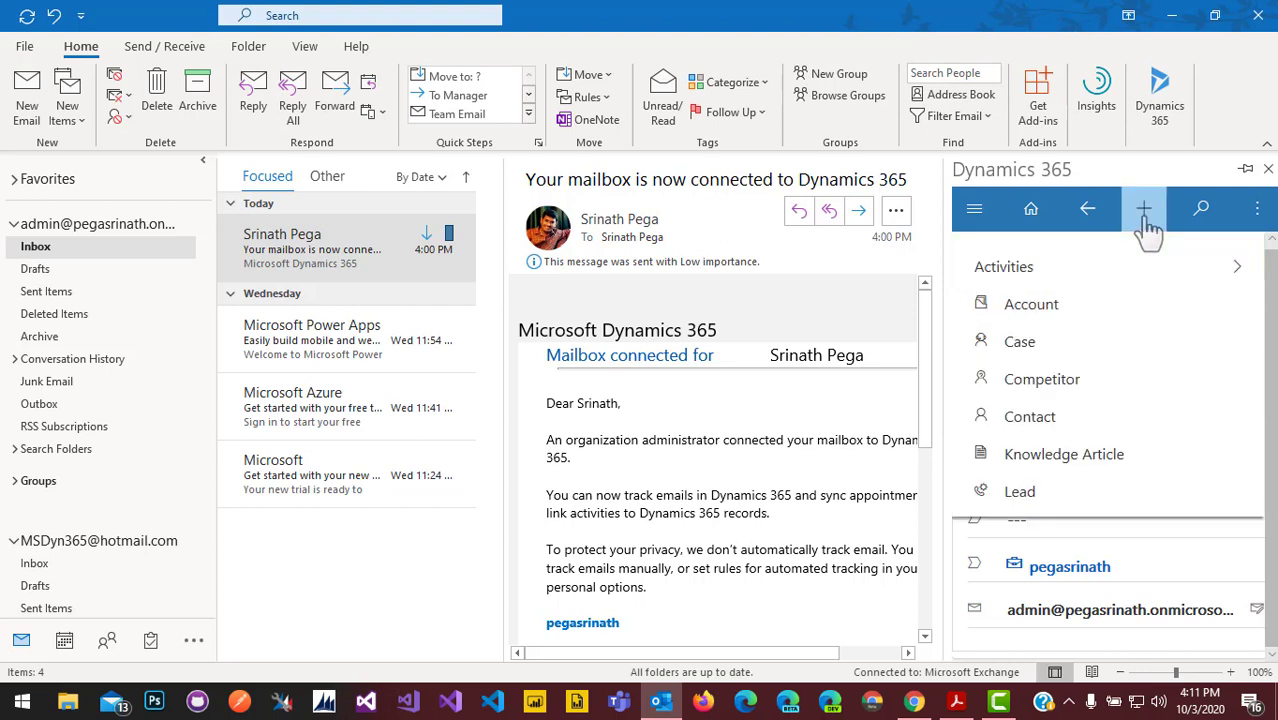
left_click(1055, 308)
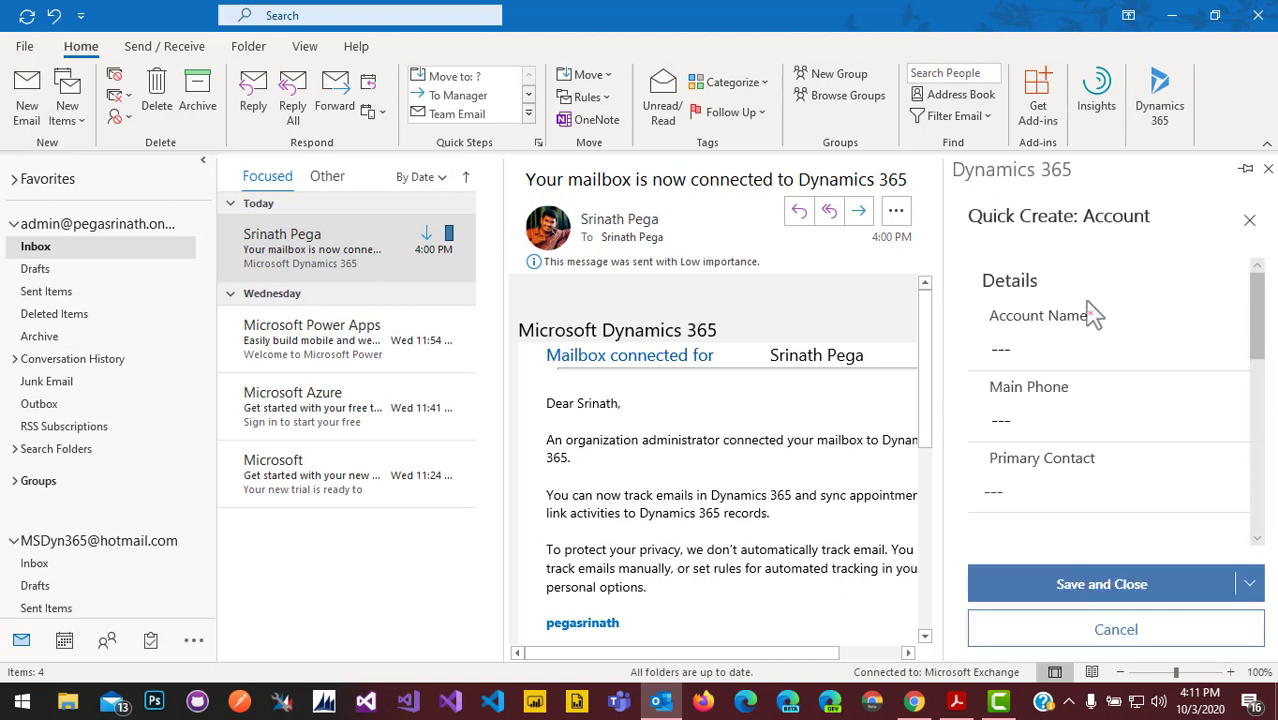
left_click(1047, 347)
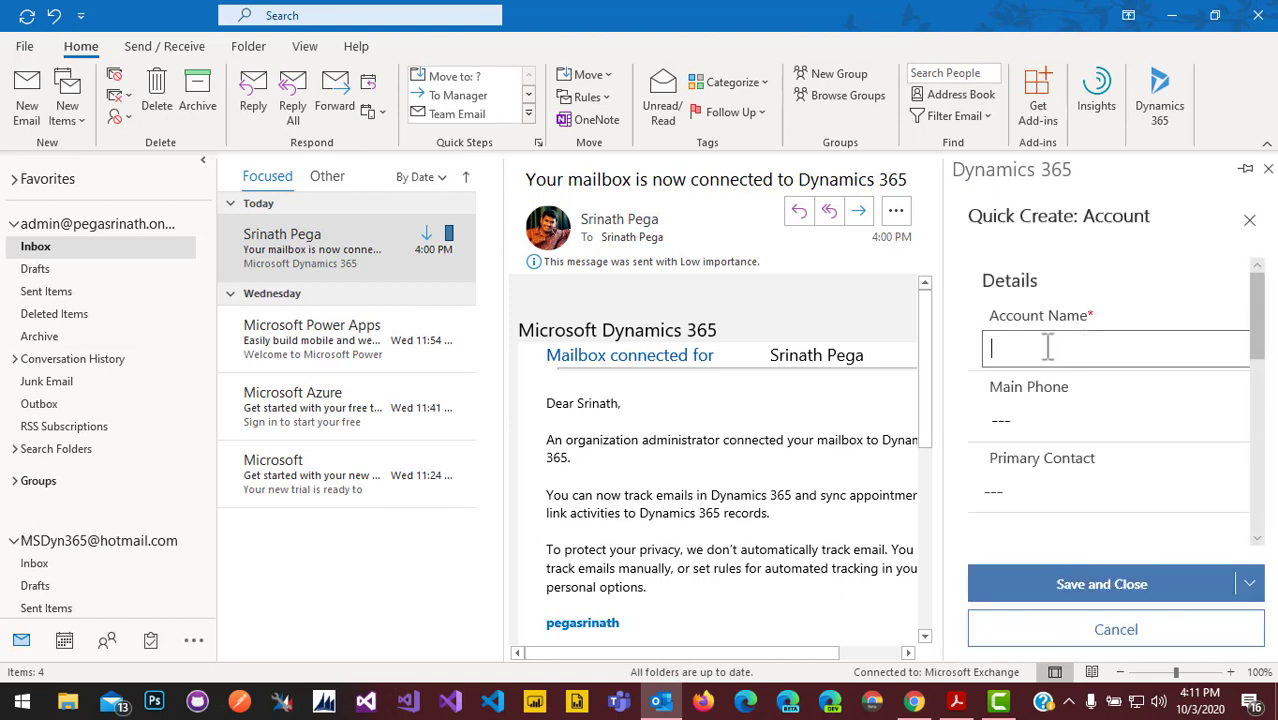
type("Srinath ")
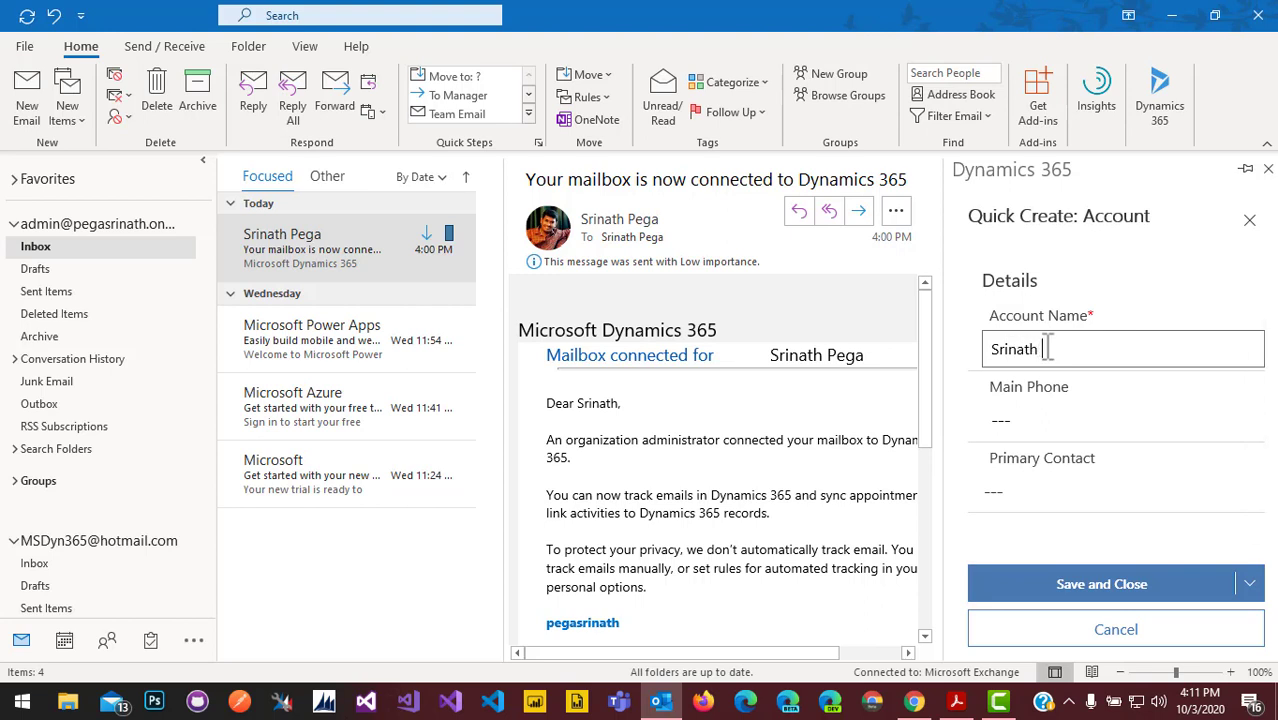
type("Pega ")
type("Accou")
type("nt")
left_click(1031, 420)
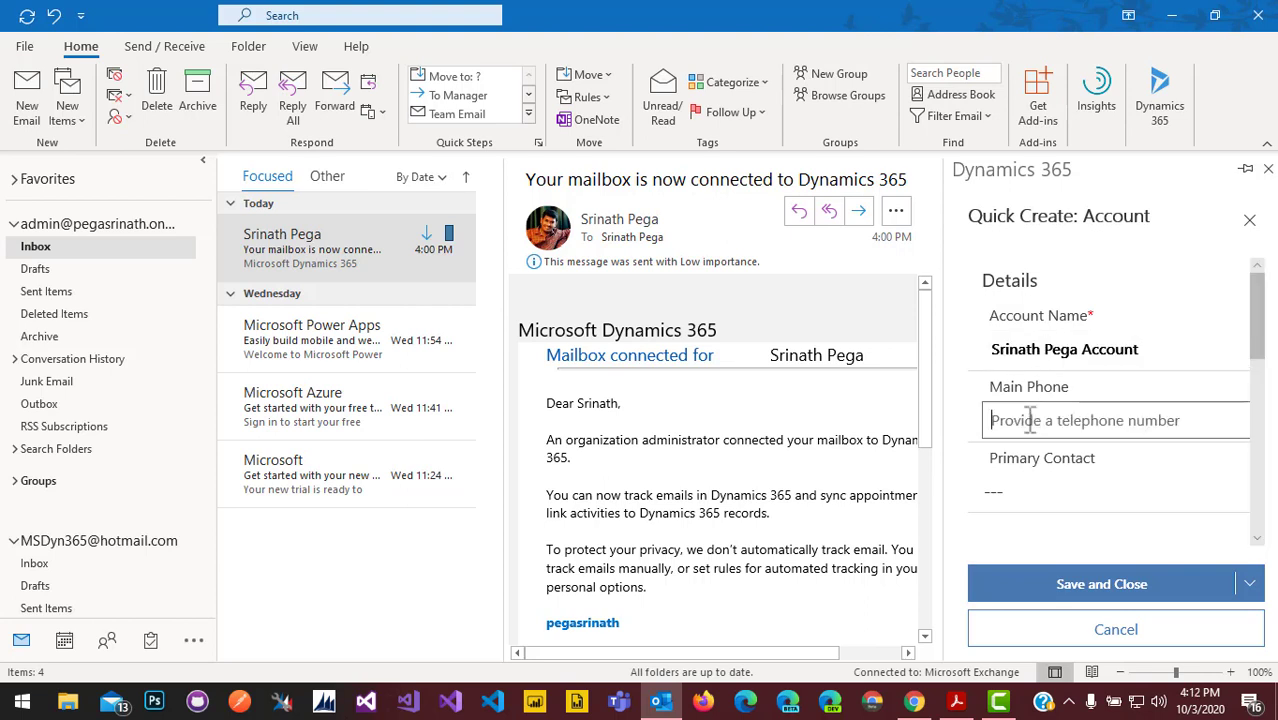
type("12")
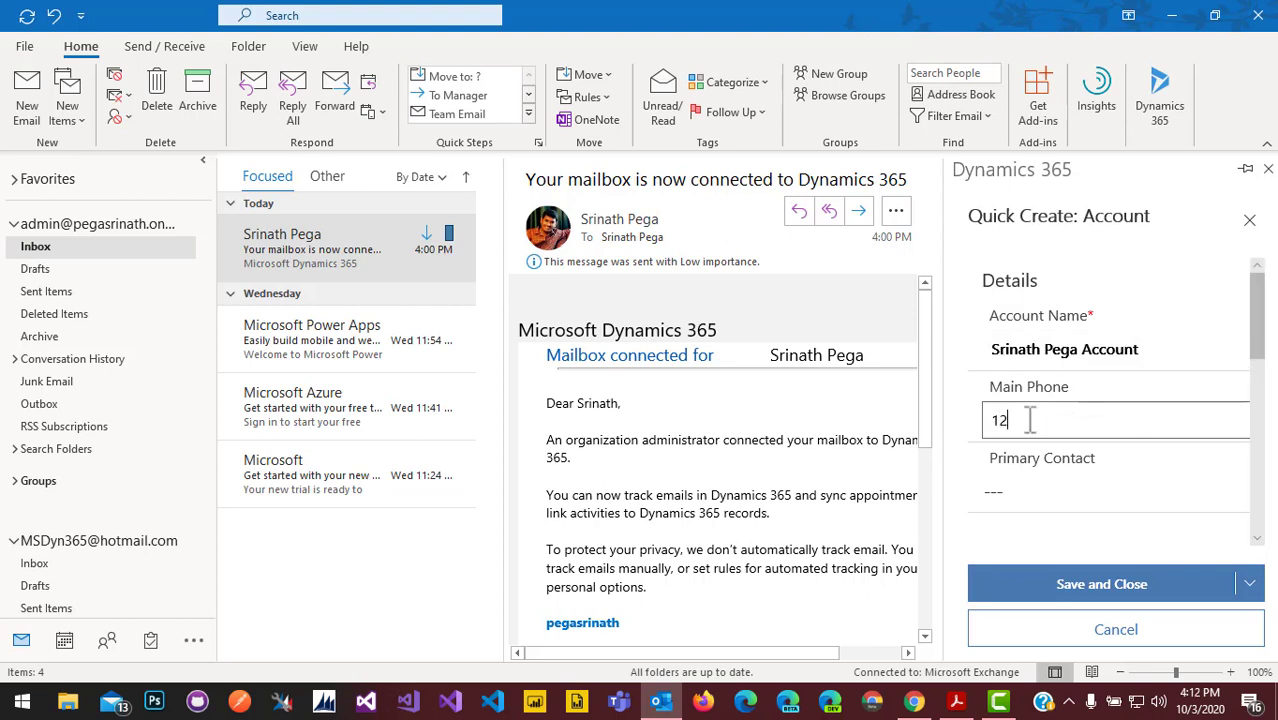
type("345678")
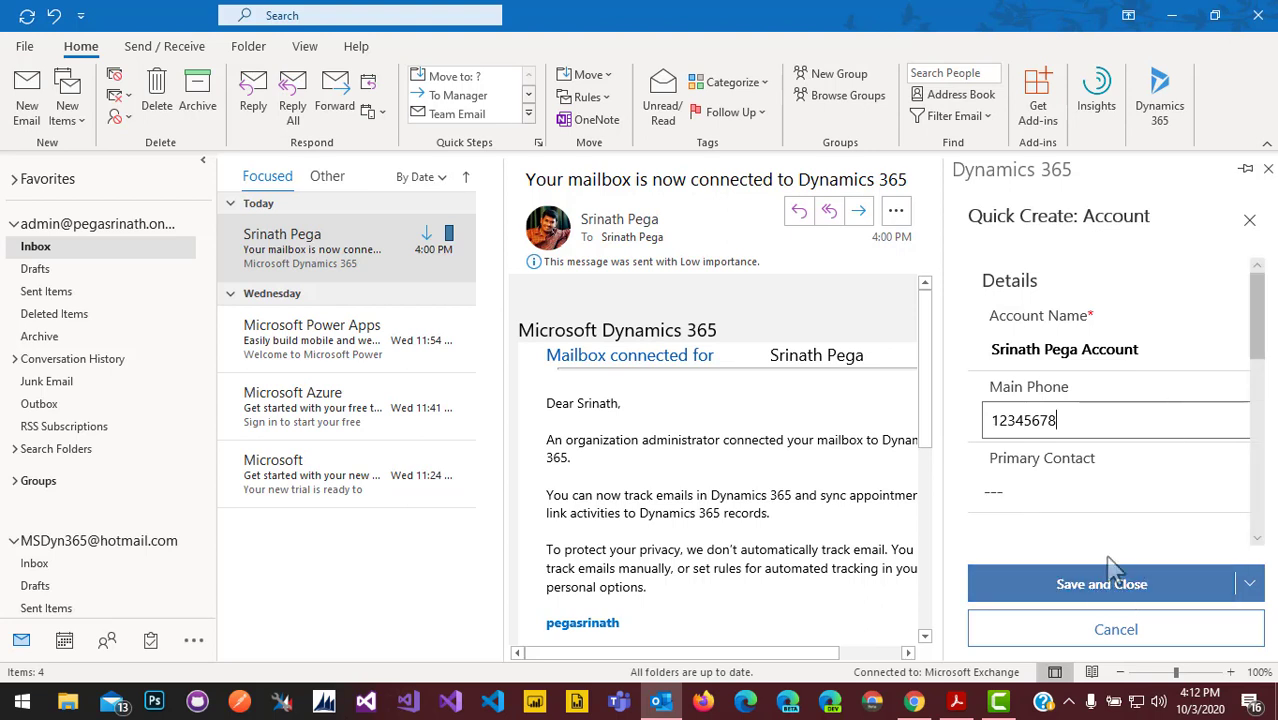
left_click(1127, 594)
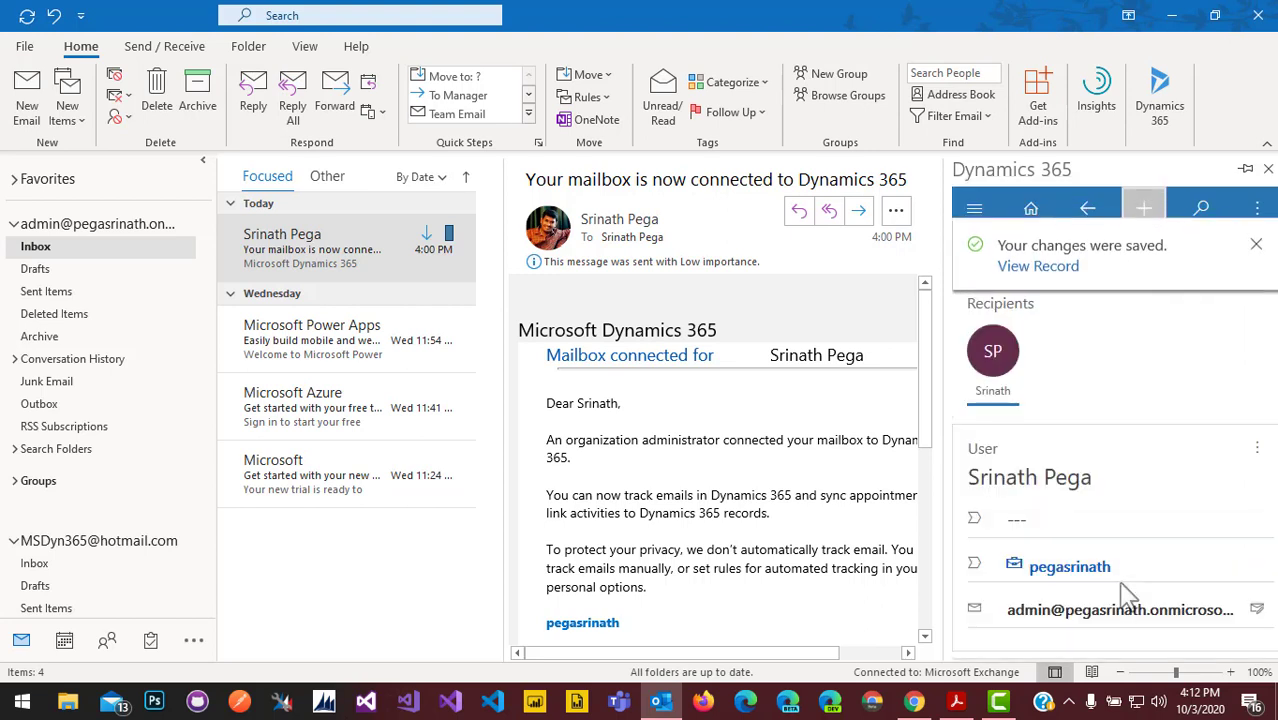
Open the saved account's record in the pane and scroll through its summary.
left_click(1040, 285)
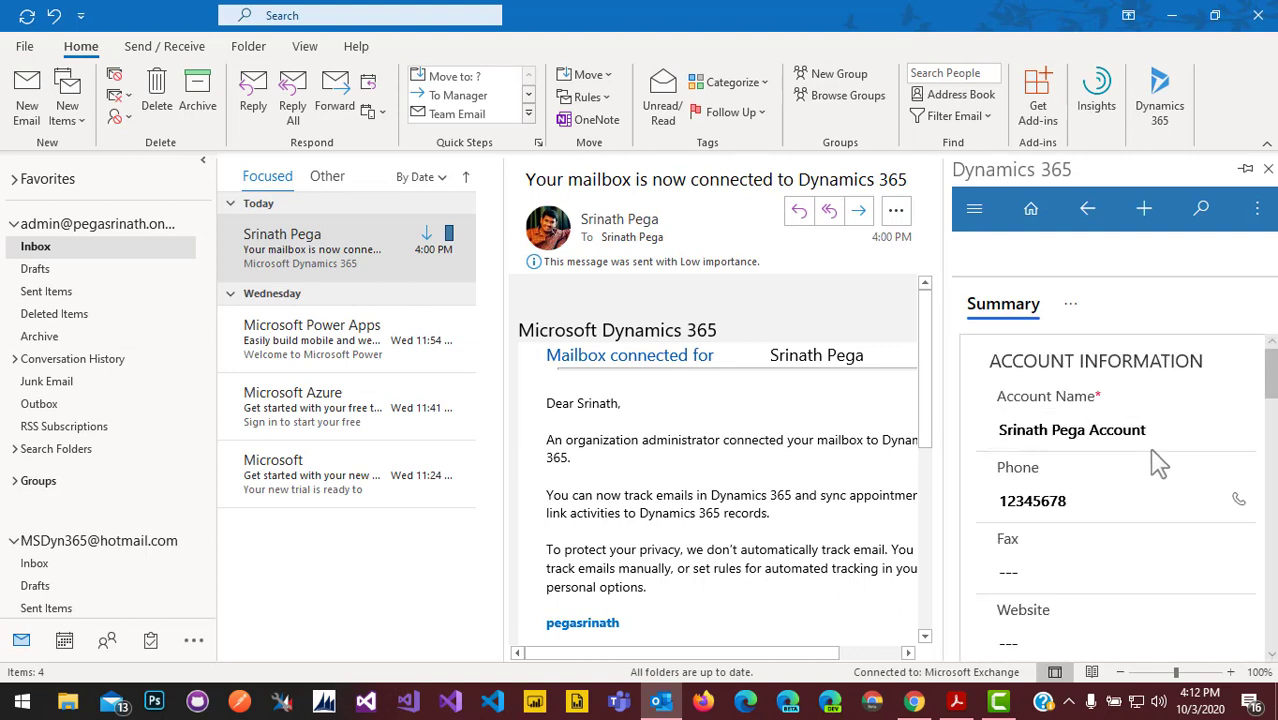
left_click_drag(1270, 372, 1272, 447)
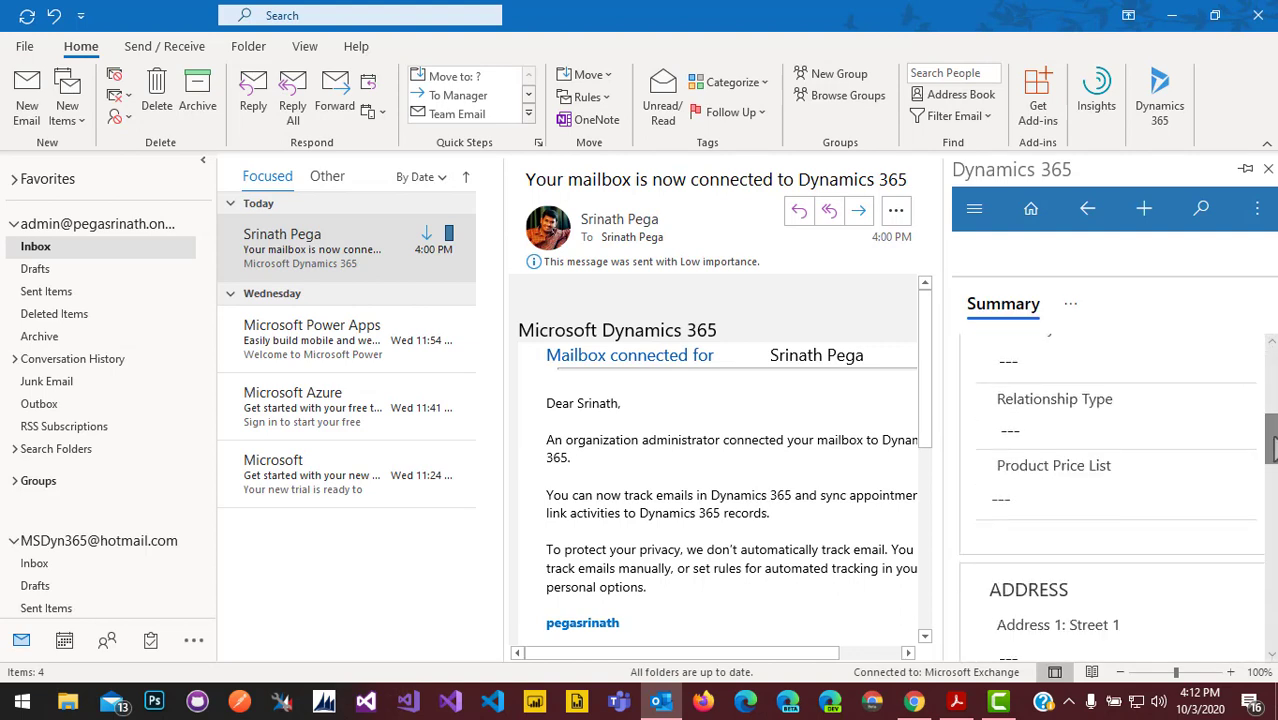
In the browser's Sales Hub tab, filter the Accounts list by S to find the new account.
left_click(914, 701)
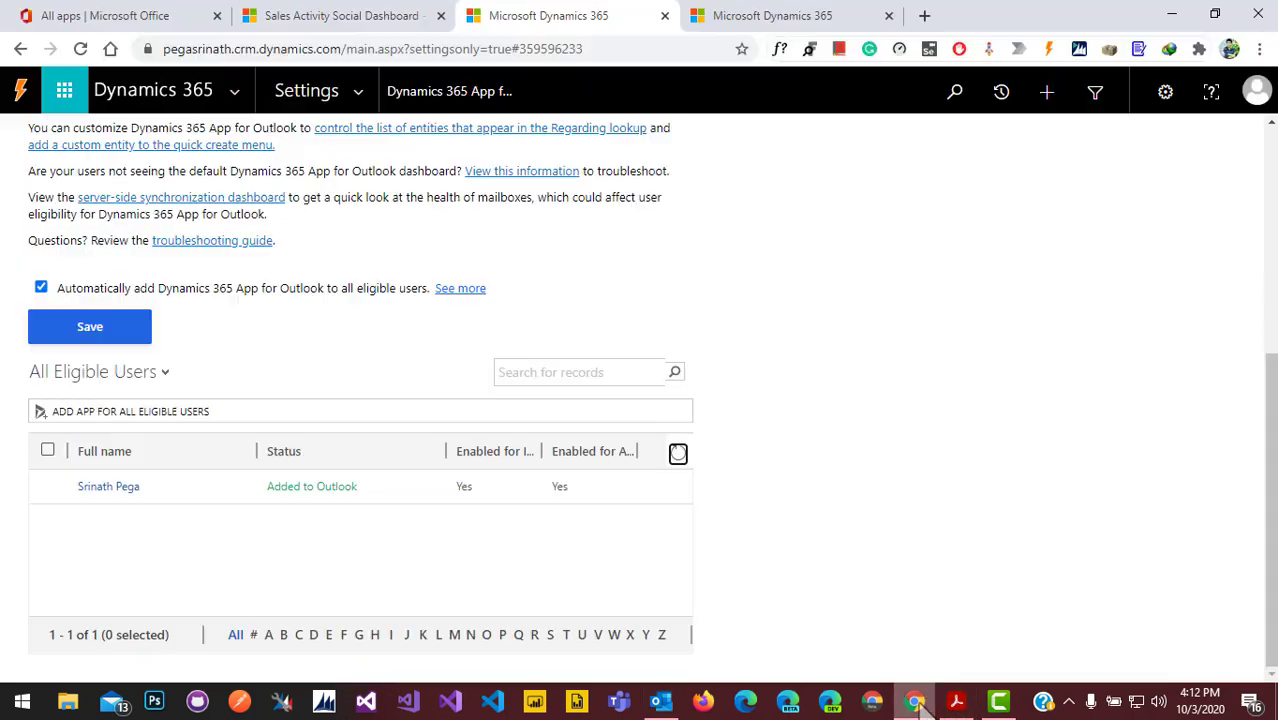
left_click(313, 14)
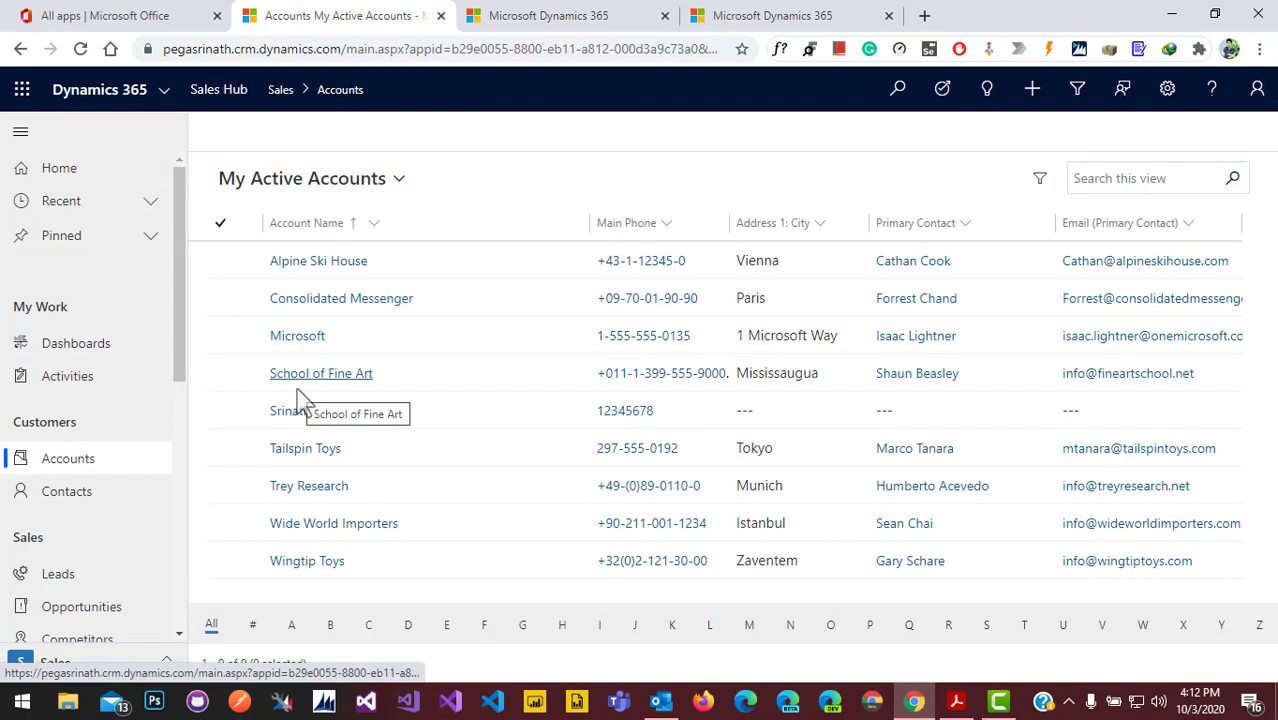
left_click(987, 626)
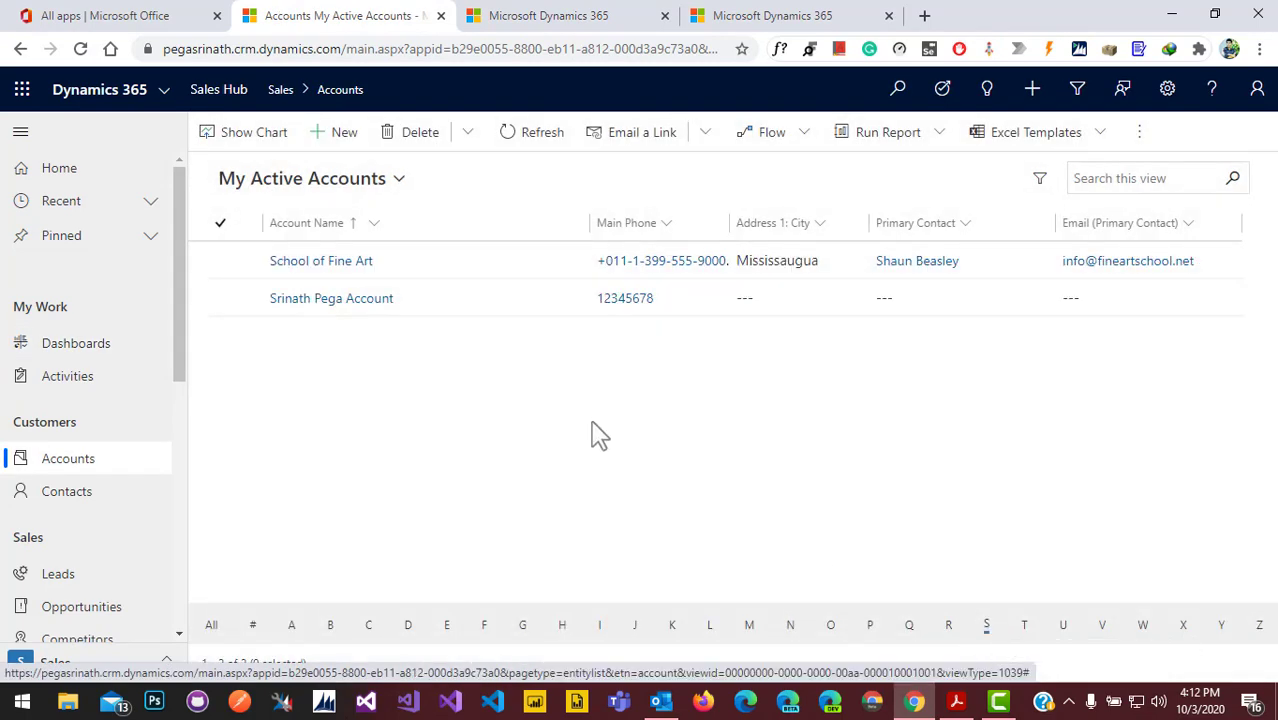